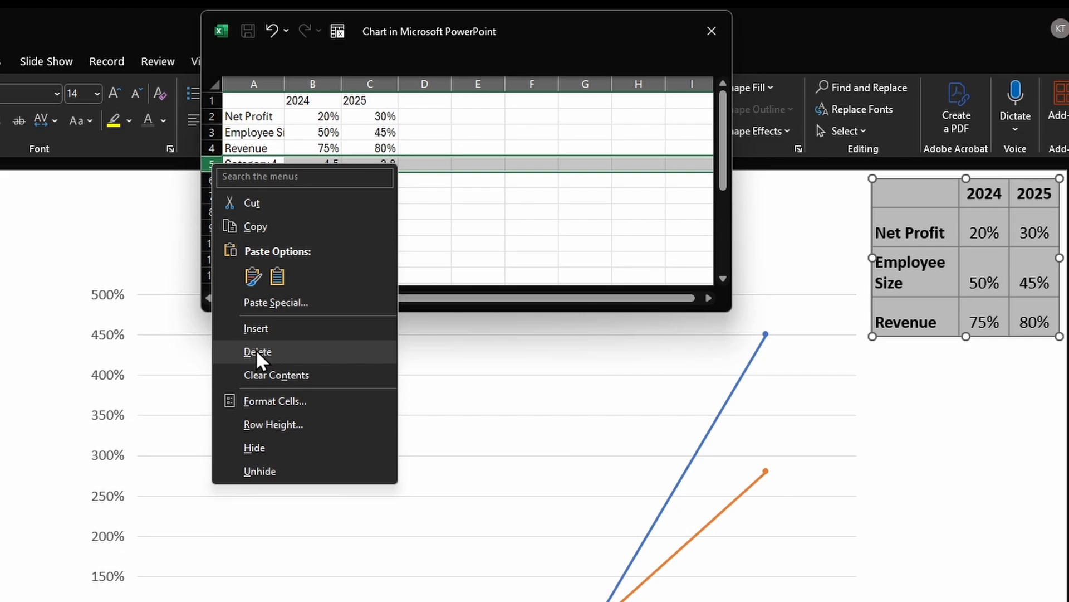
- Delete the leftover Category 4 row from the chart's data sheet and close the sheet
left_click(298, 351)
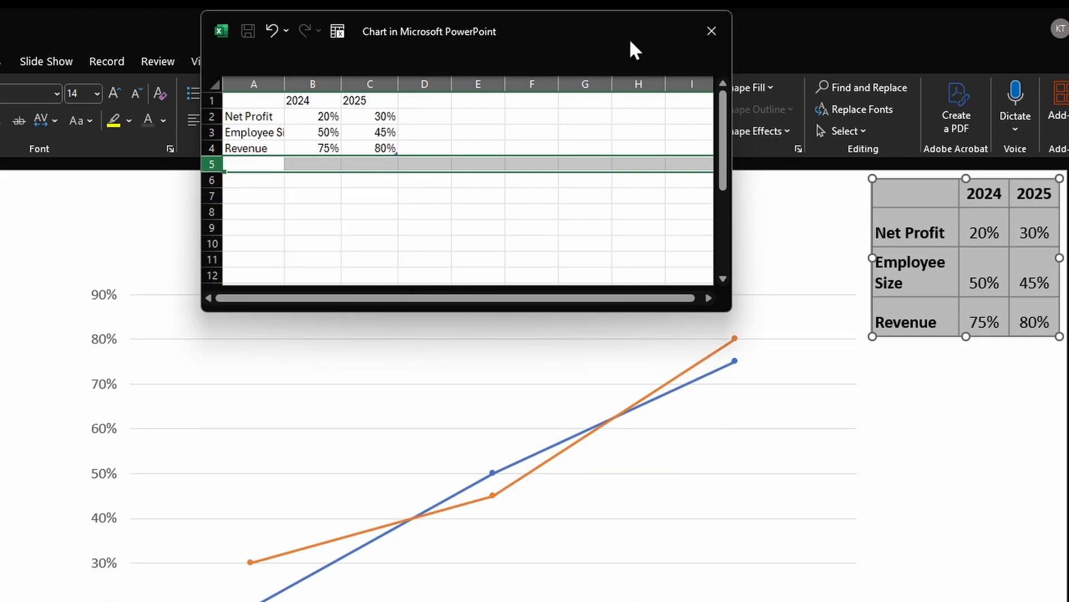
left_click(712, 31)
- Replace the chart title with "Impact of AI" and make it bold
key("BackSpace")
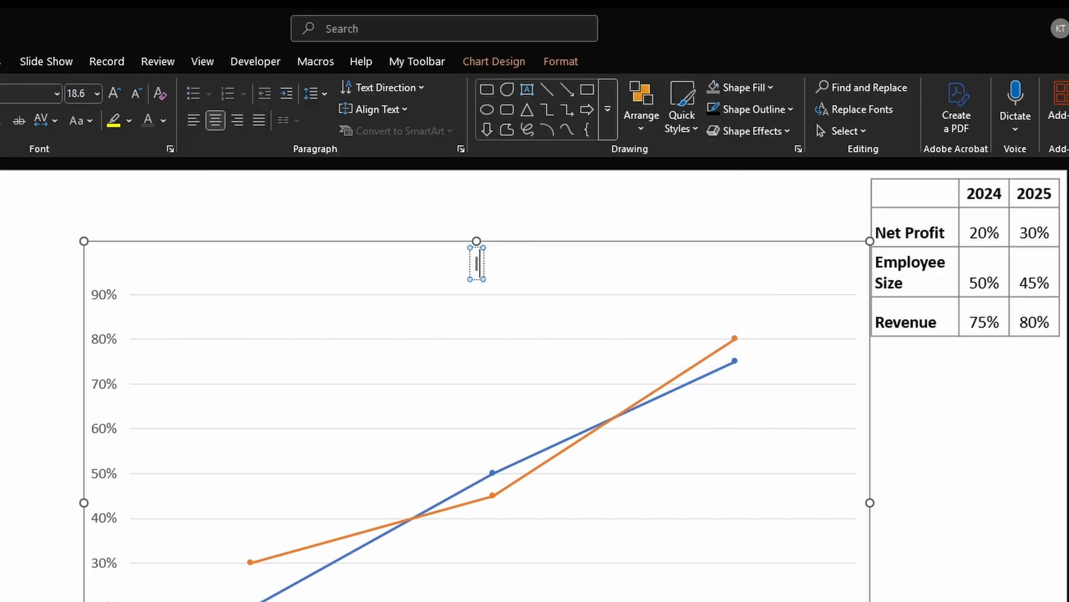
type("Impac")
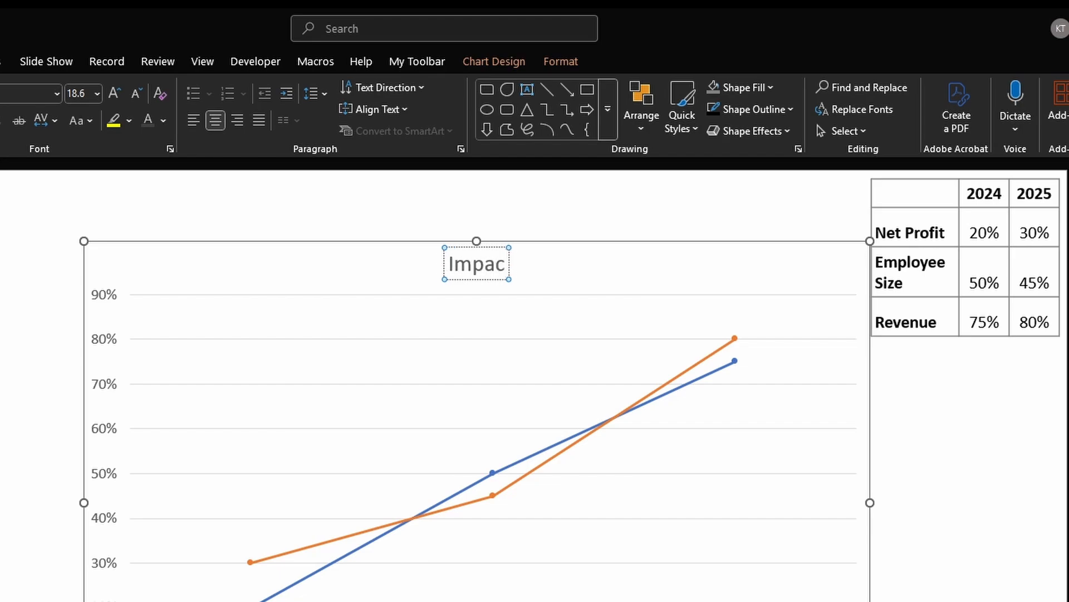
type("t of AI")
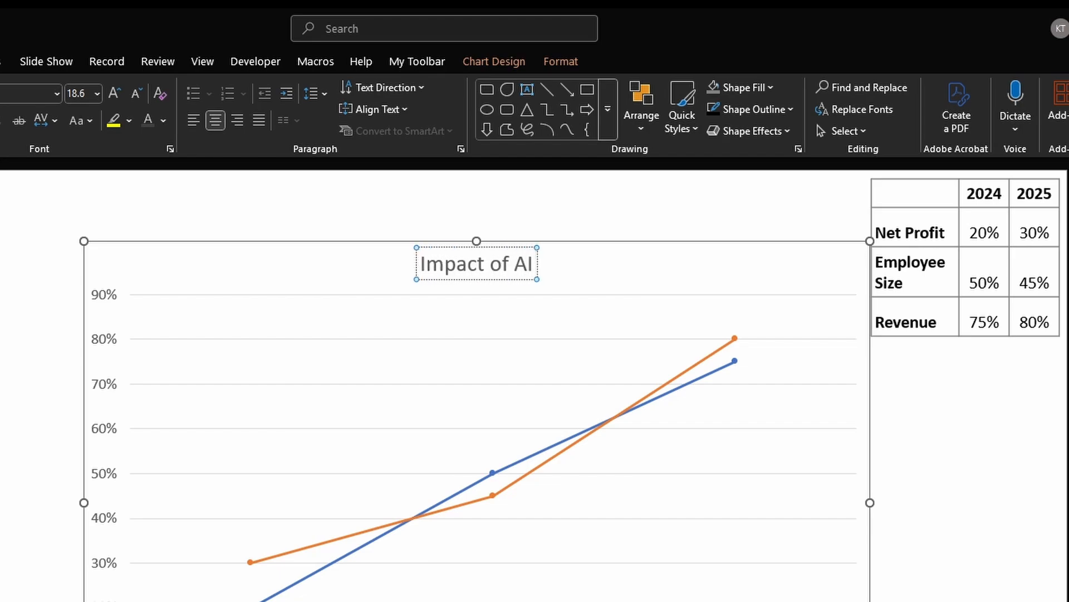
key("Escape")
key("ctrl+b")
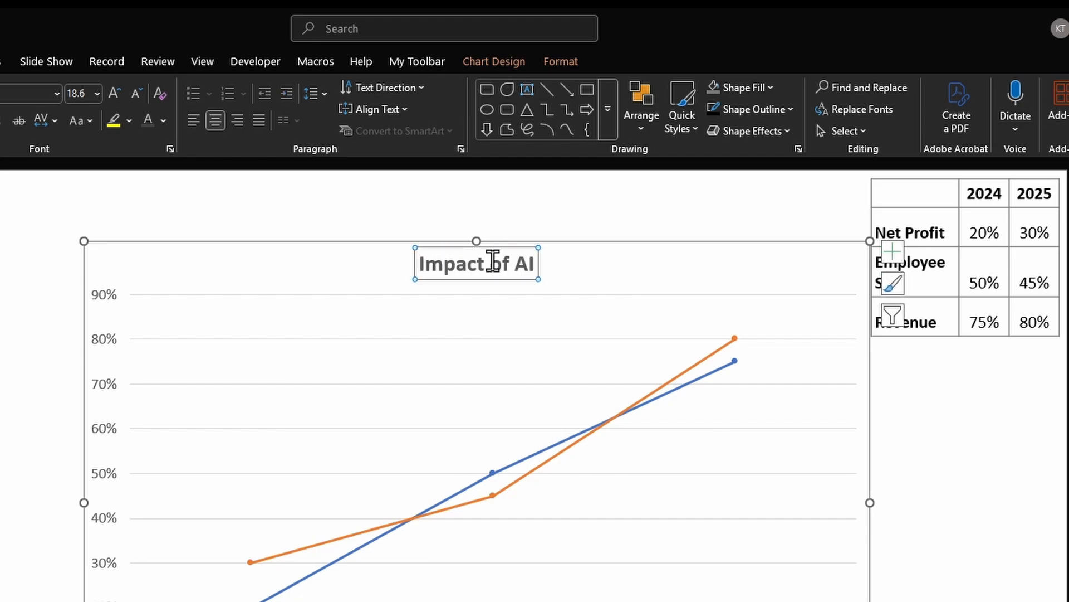
- Switch the chart's rows and columns in its data source so each metric becomes a series, and close the data sheet
left_click(513, 370)
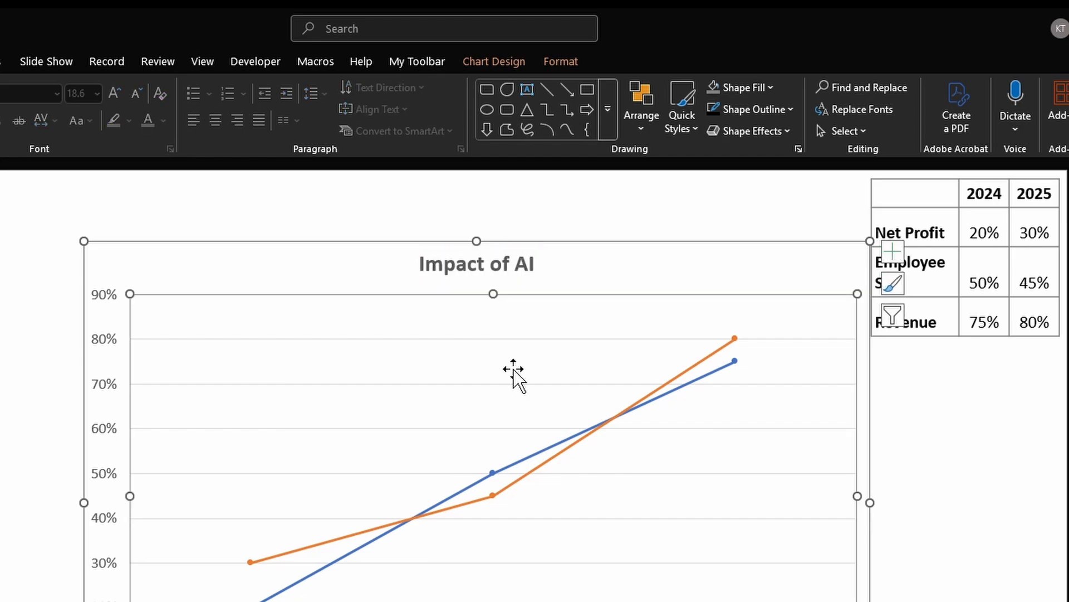
left_click(493, 60)
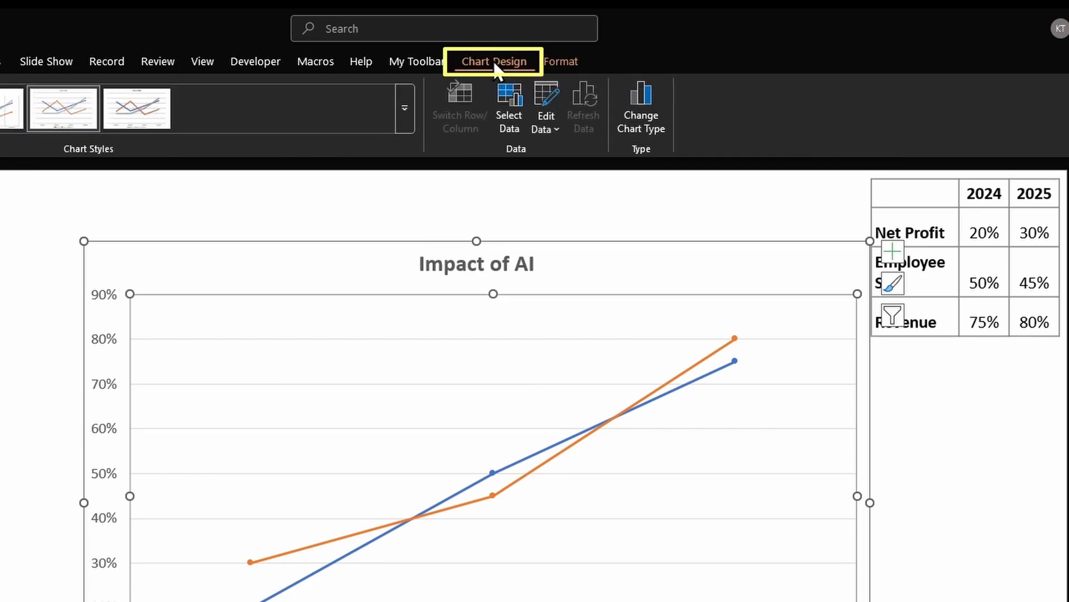
left_click(506, 105)
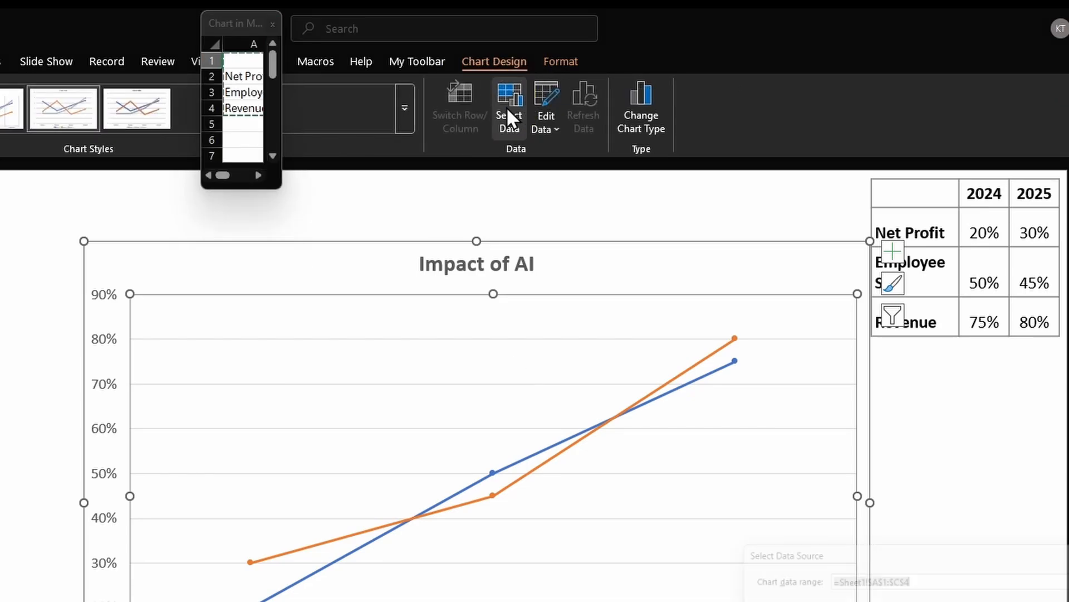
left_click_drag(533, 309, 332, 198)
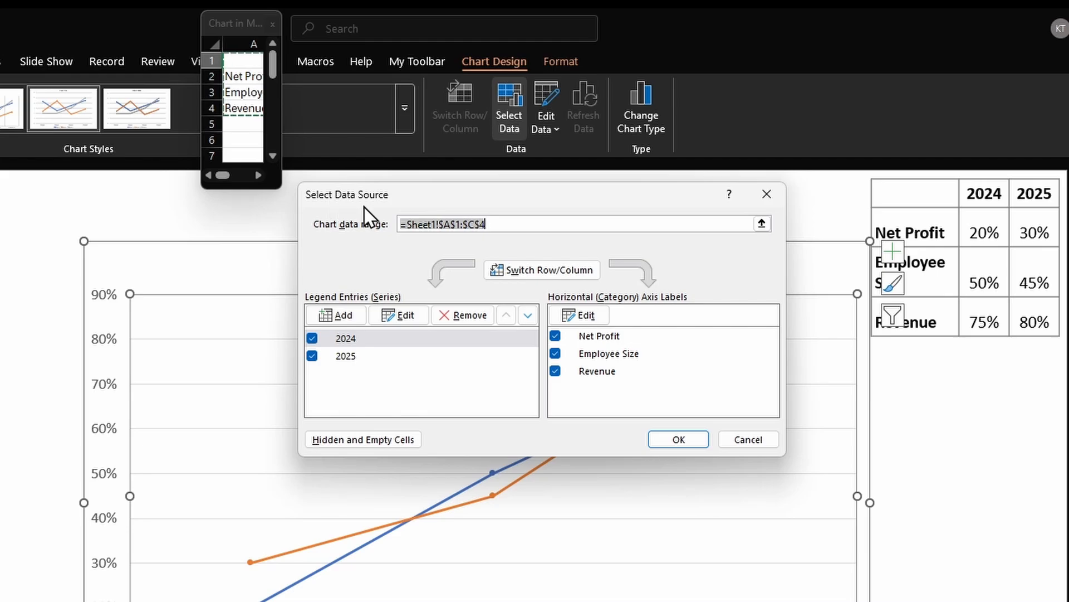
left_click(553, 270)
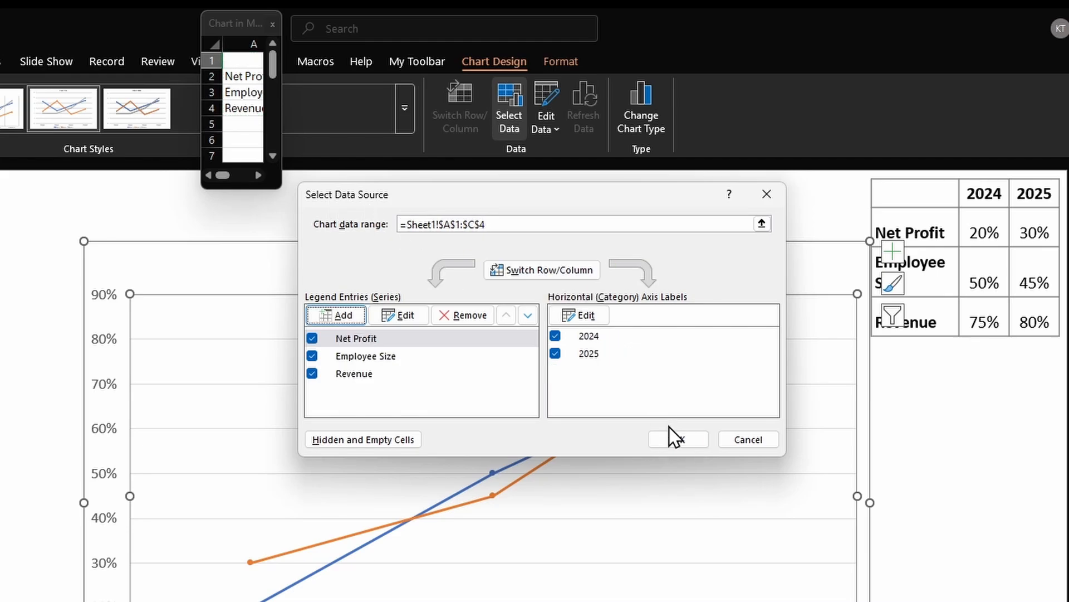
left_click(675, 439)
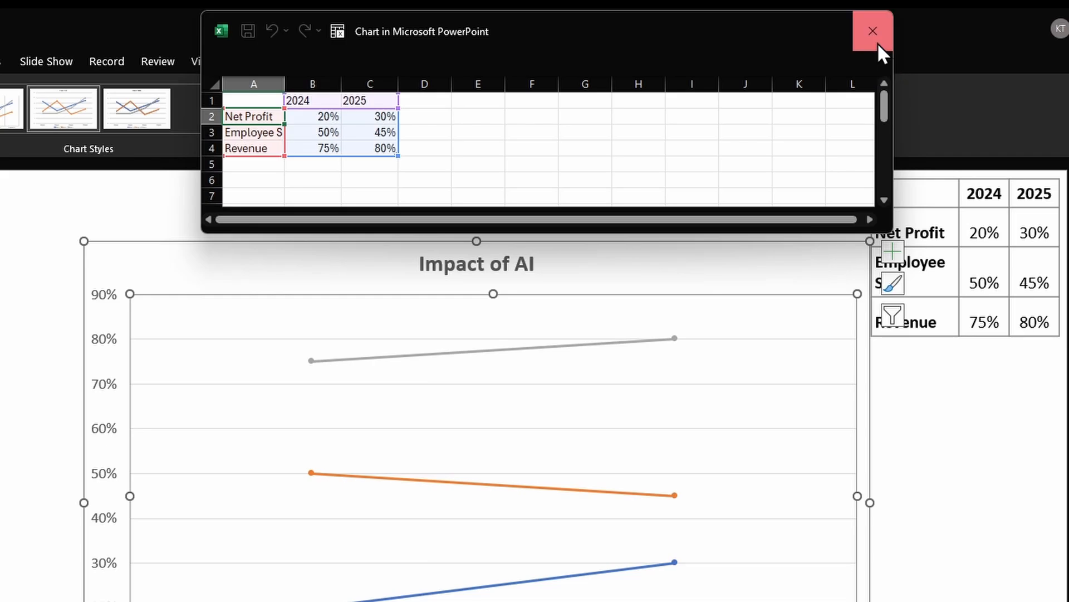
left_click(878, 45)
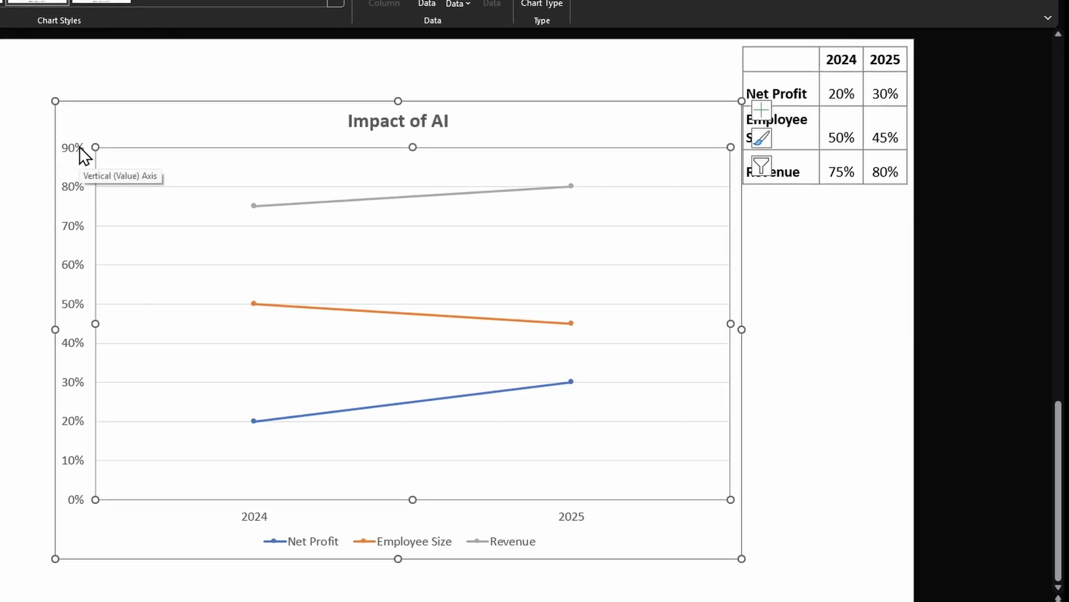
- Set the vertical axis maximum bound to 1
double_click(84, 154)
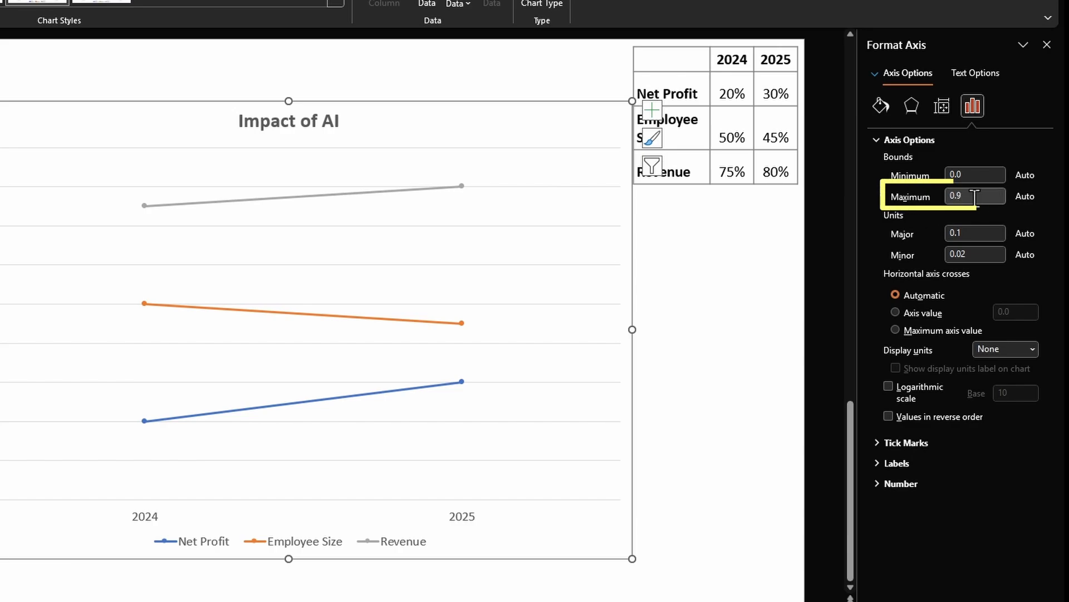
left_click_drag(974, 197, 920, 199)
type("1")
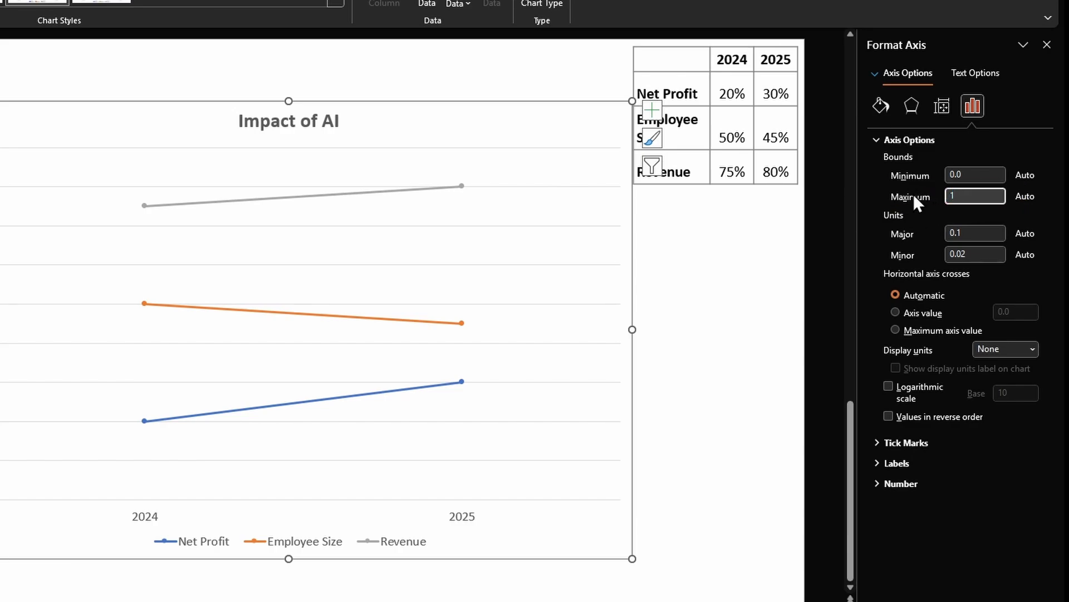
key("Tab")
- Delete the chart's horizontal gridlines and add primary major vertical gridlines instead
left_click(573, 219)
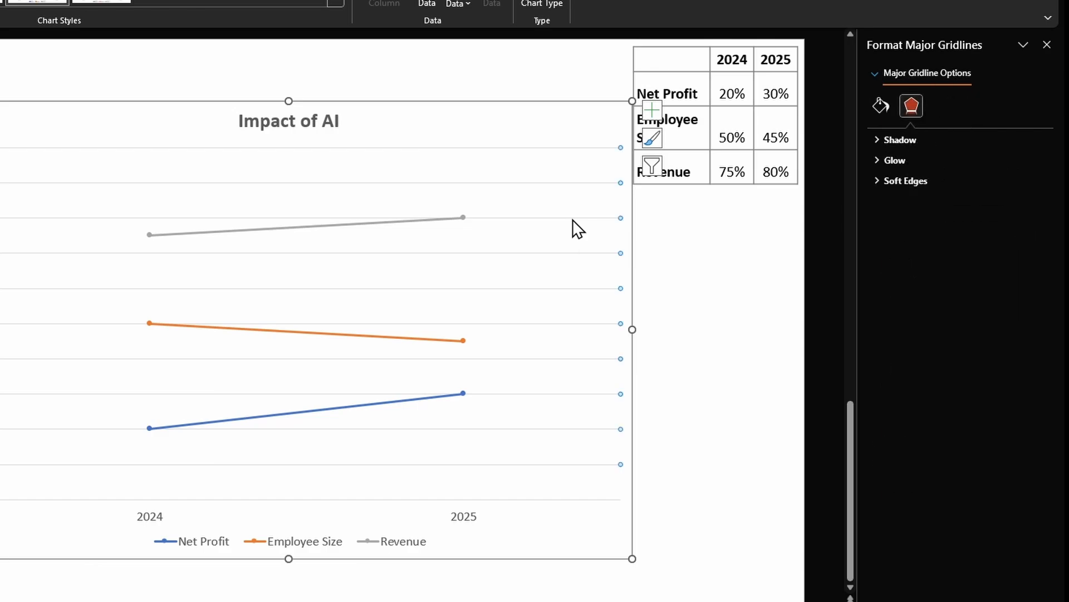
key("Delete")
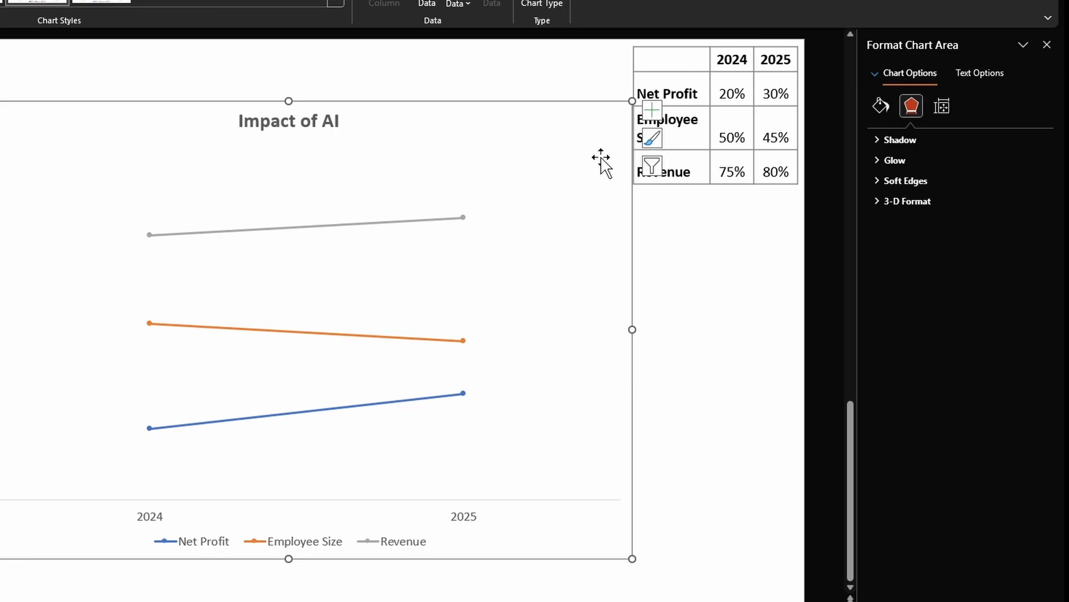
left_click(653, 110)
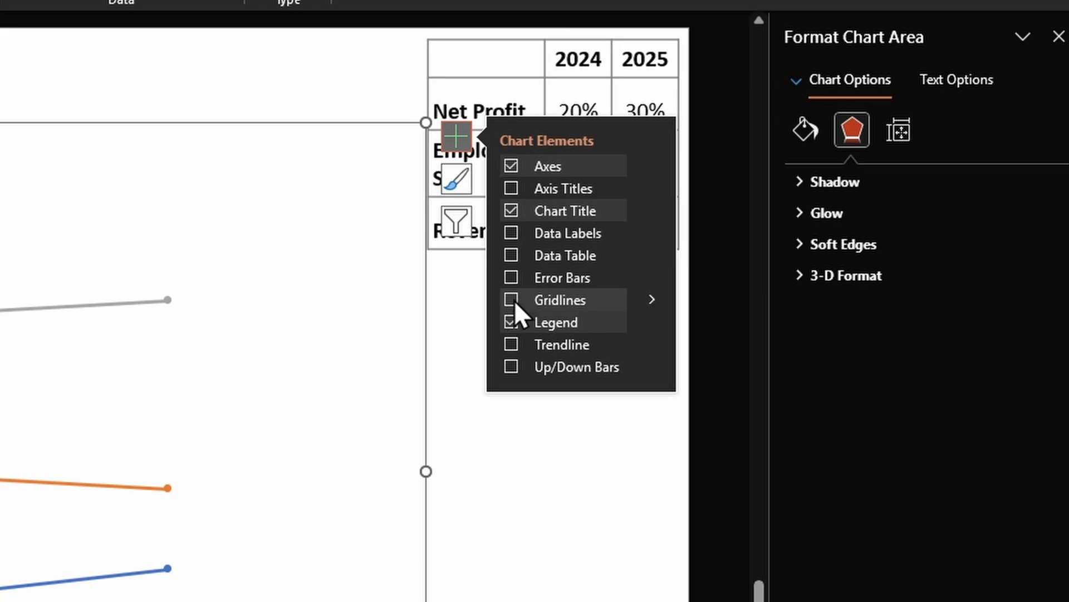
left_click(657, 300)
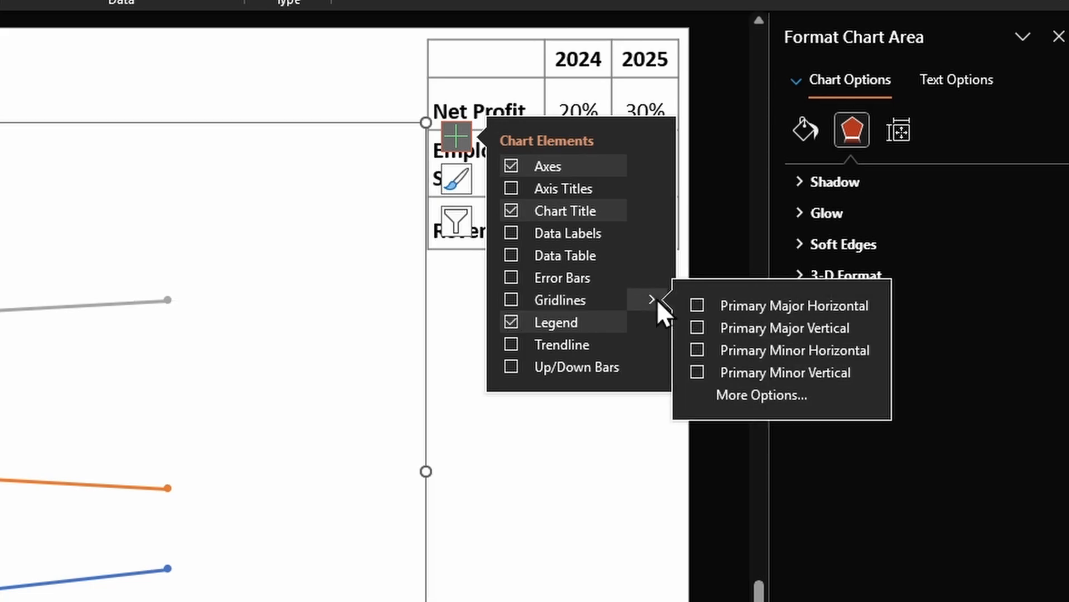
left_click(701, 330)
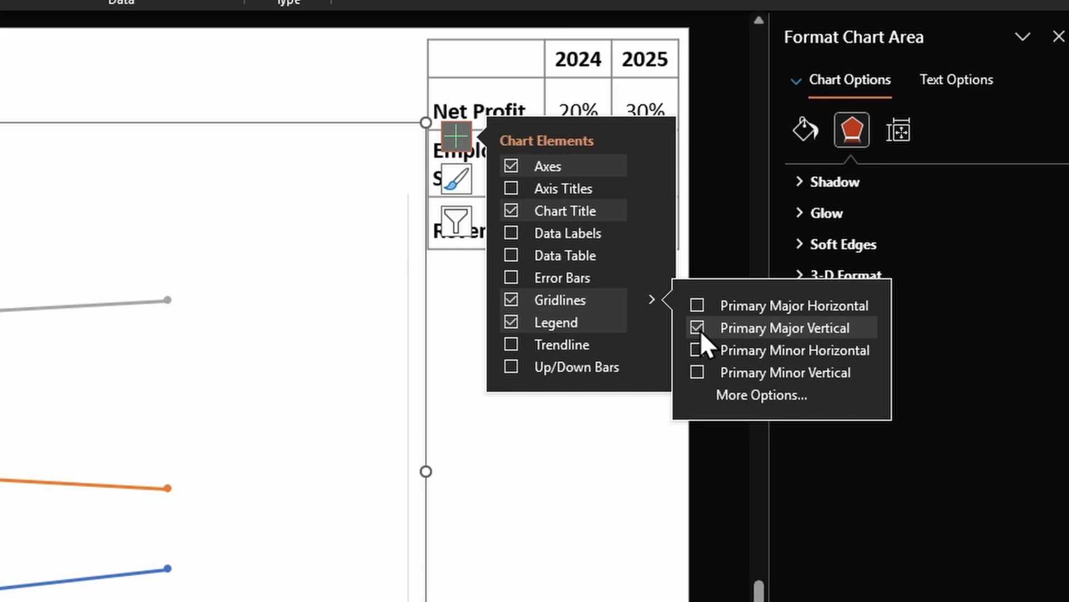
- Format the major vertical gridlines as solid black lines
left_click(734, 394)
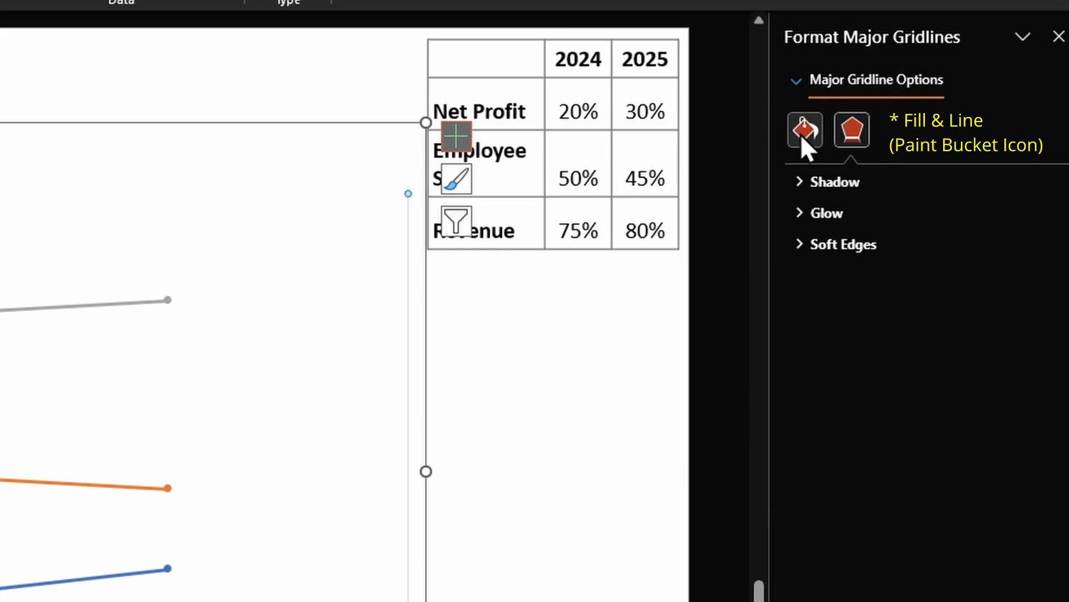
left_click(802, 131)
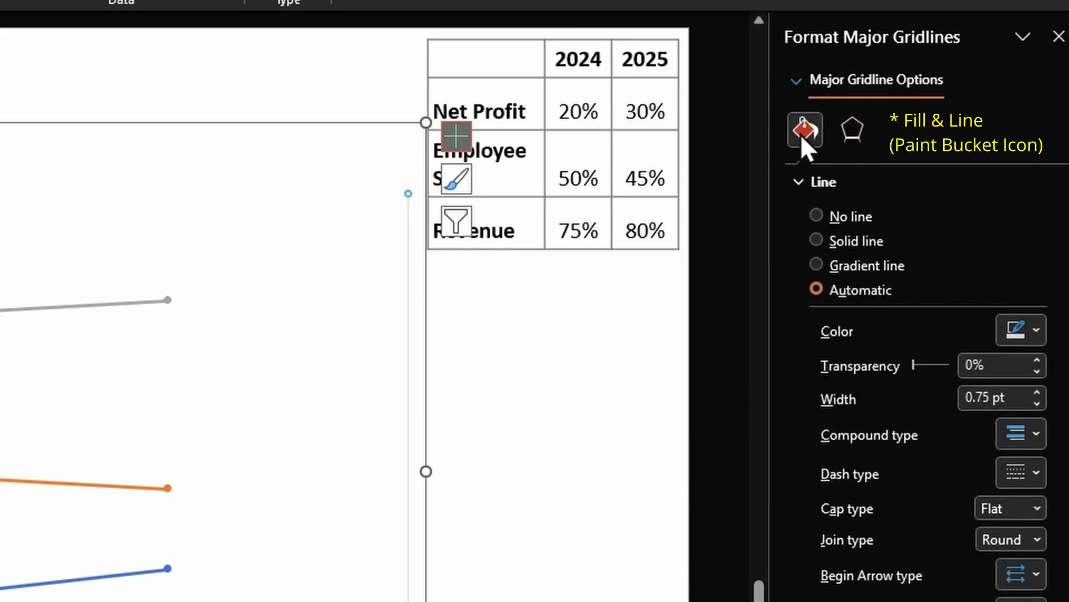
left_click(851, 242)
left_click(1033, 332)
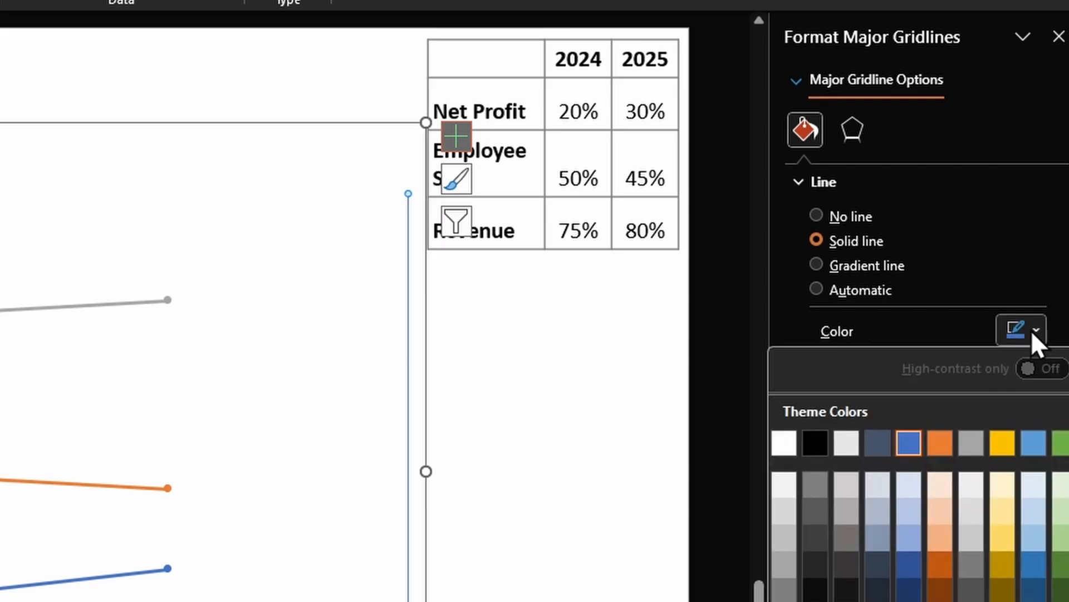
left_click(814, 444)
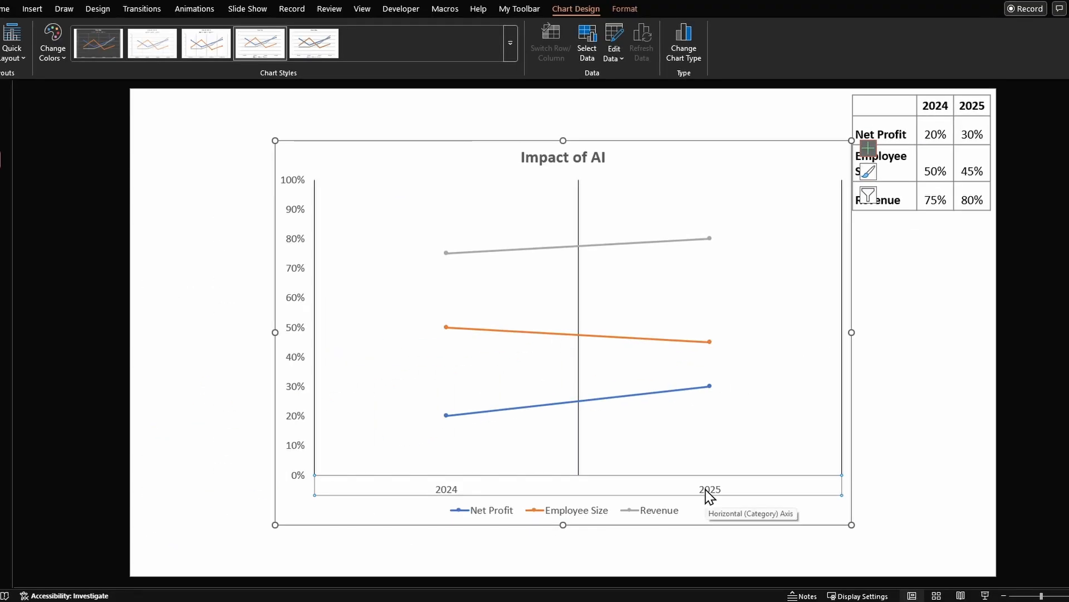
- Set the horizontal category axis position to On tick marks and close the axis formatting
double_click(706, 495)
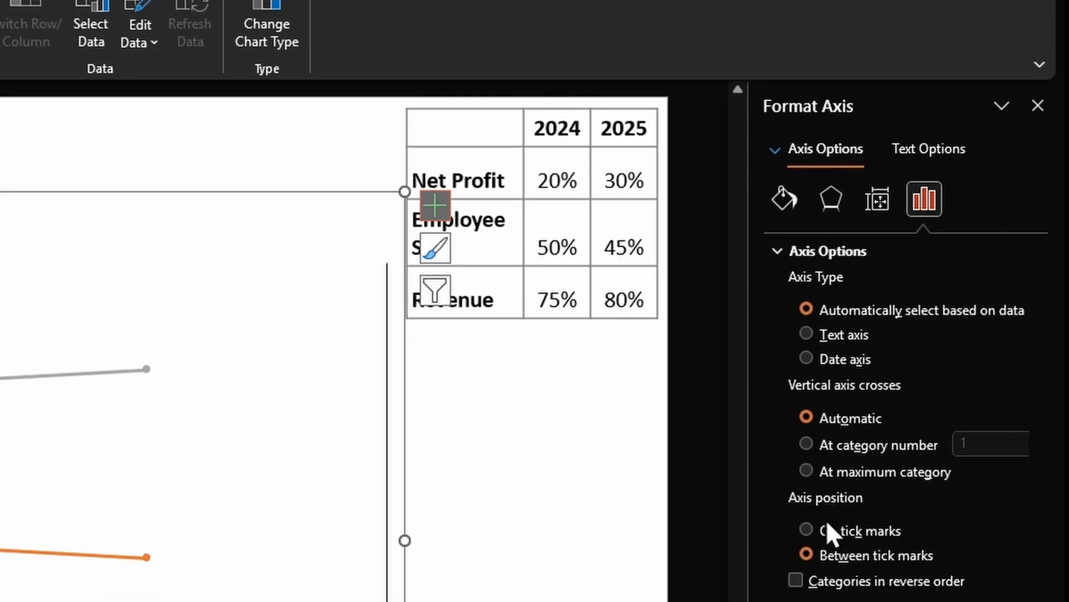
left_click(868, 527)
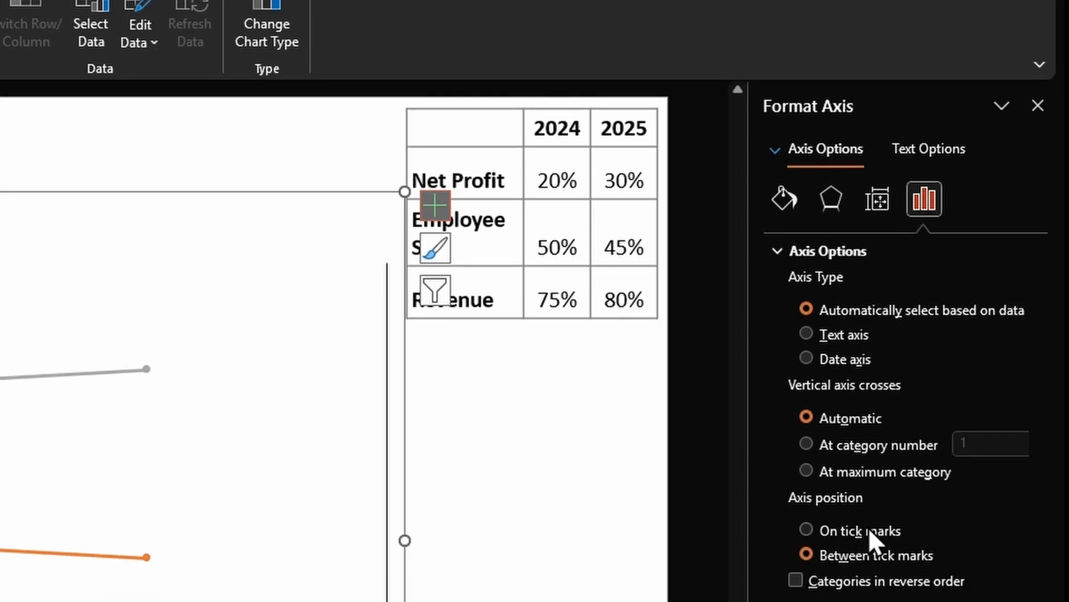
left_click(1039, 106)
left_click(668, 454)
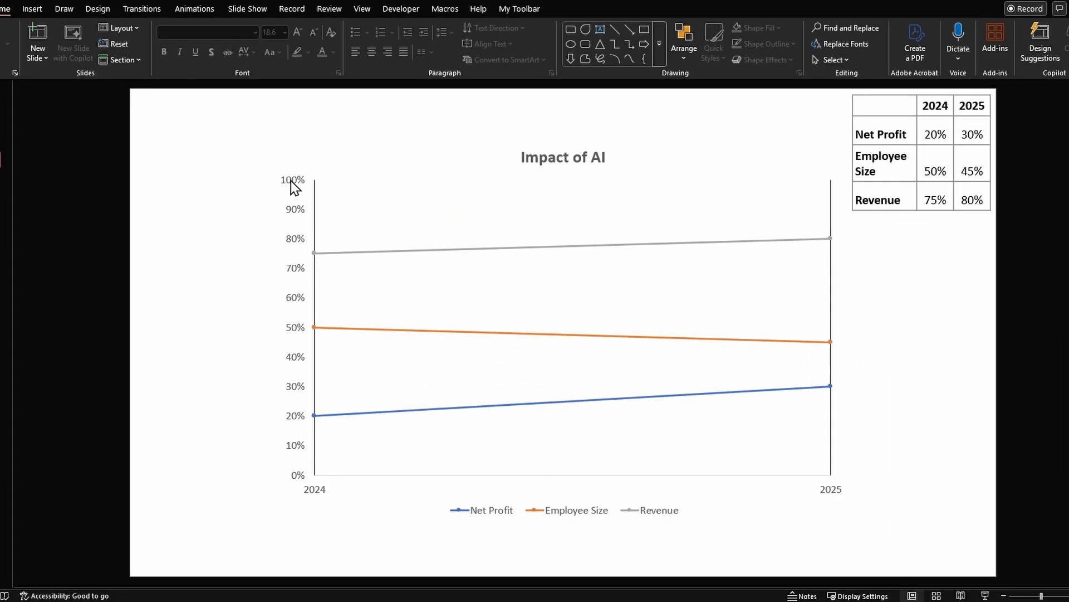
- Delete the percentage labels of the vertical axis from the chart
left_click(293, 188)
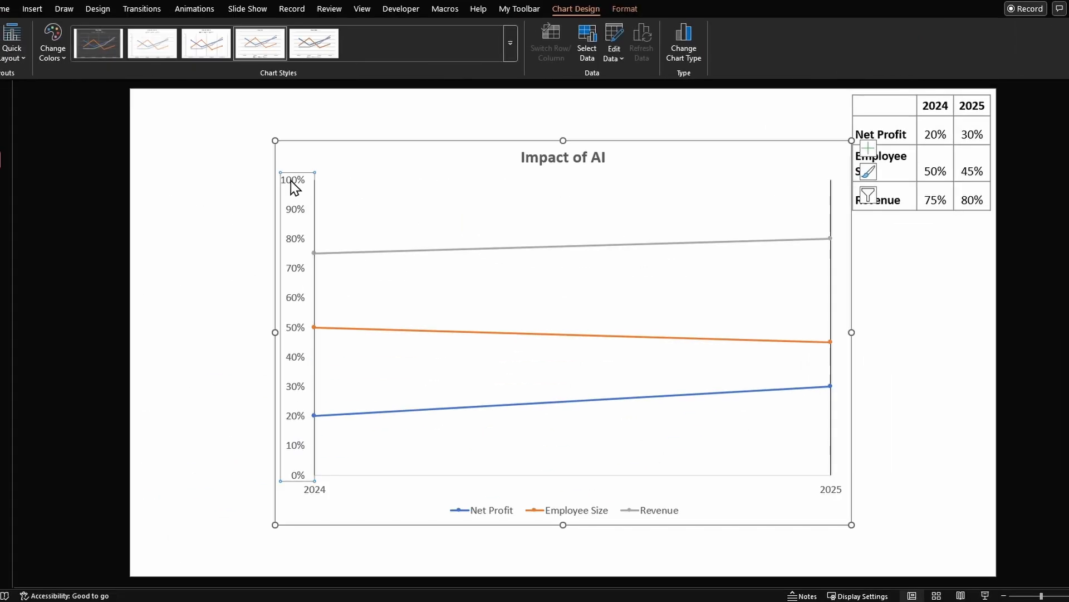
key("Delete")
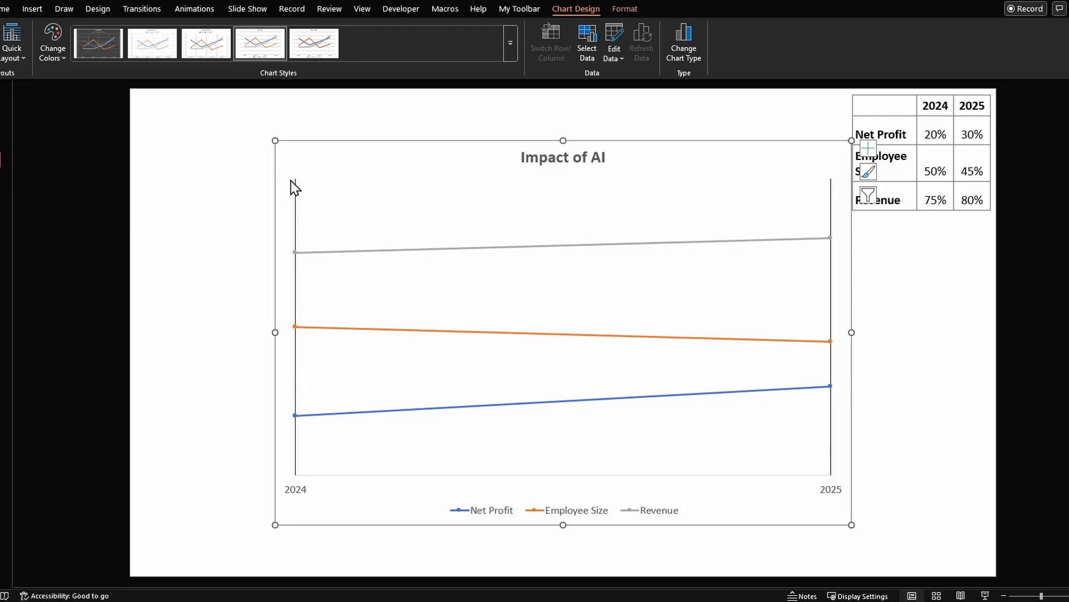
- Narrow the chart to roughly half its width and inset the plot area slightly on both sides
left_click_drag(758, 326, 711, 307)
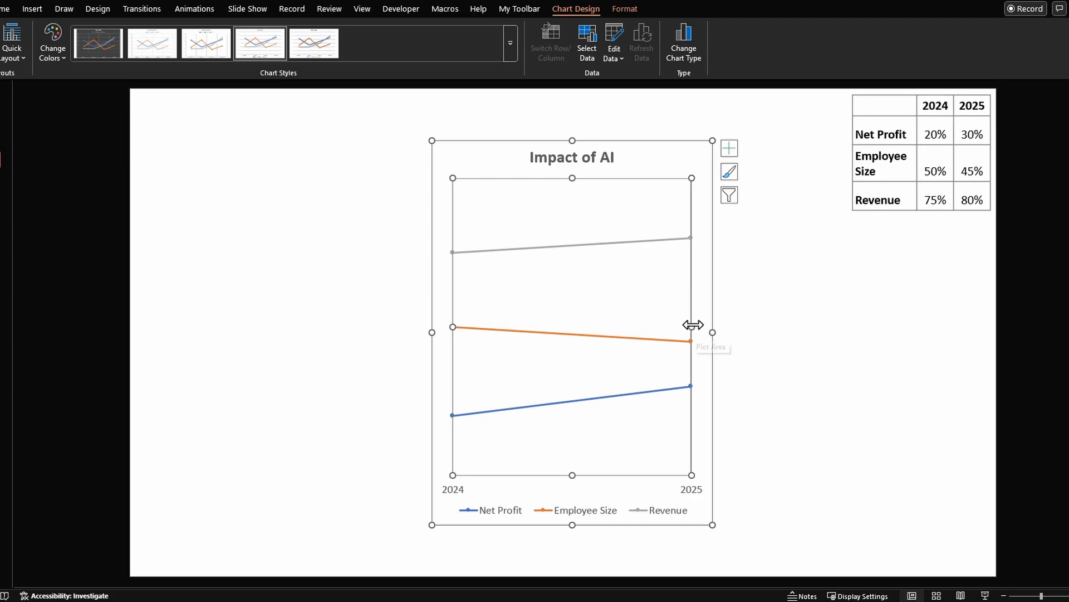
left_click_drag(693, 324, 678, 325)
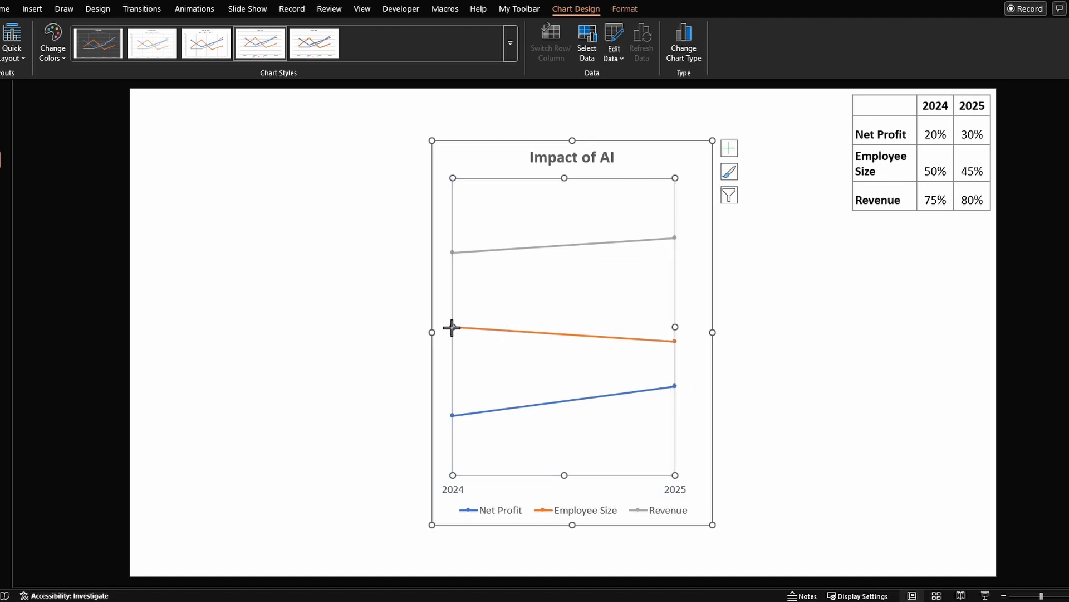
left_click_drag(452, 328, 472, 327)
- Add data labels to the Revenue, Employee Size and Net Profit lines
mouse_move(472, 255)
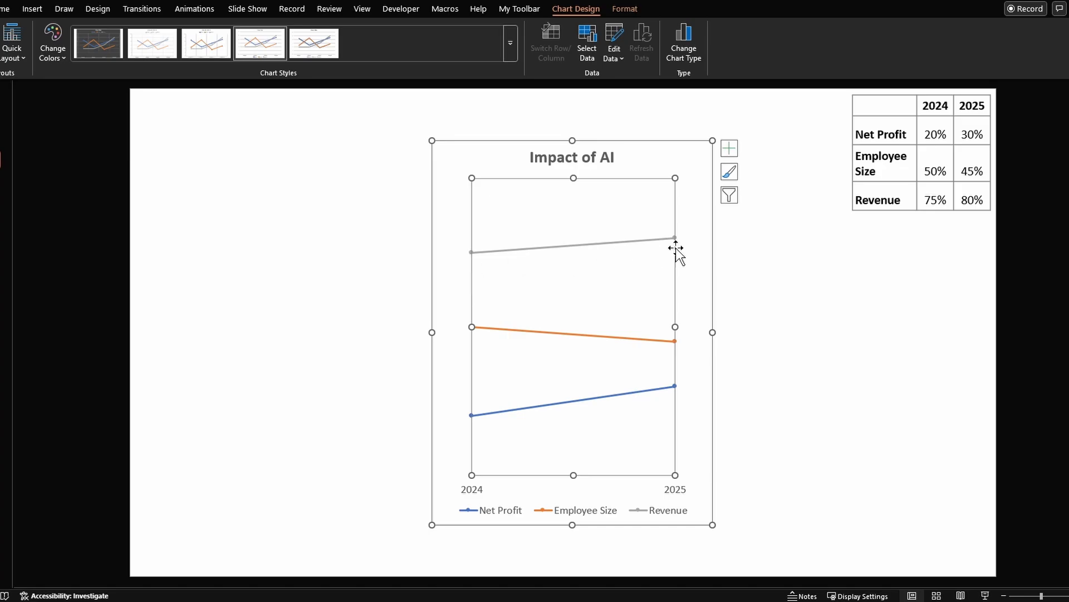
right_click(477, 252)
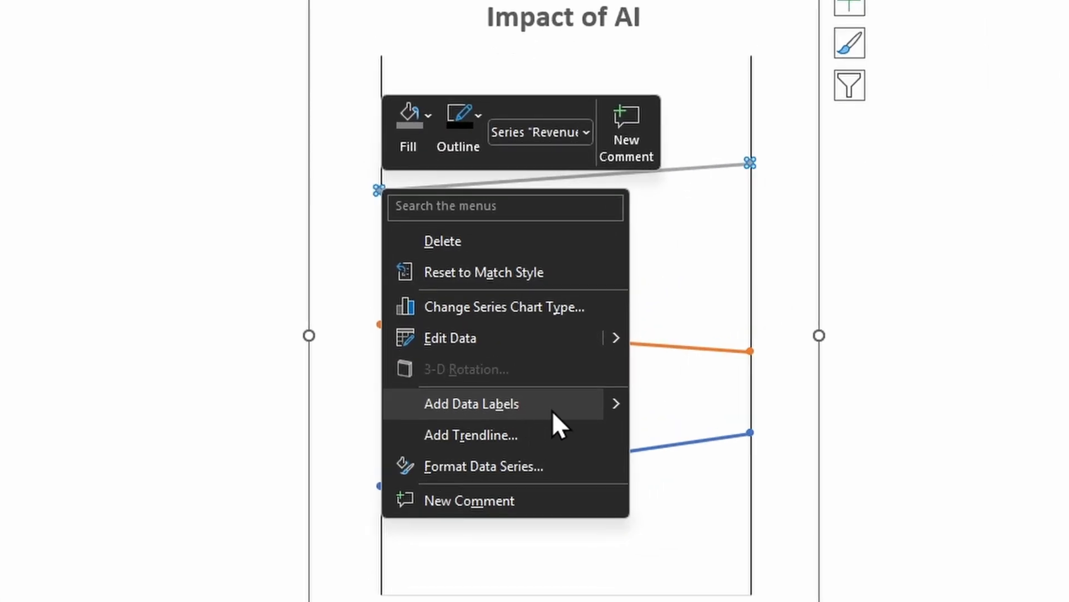
left_click(553, 411)
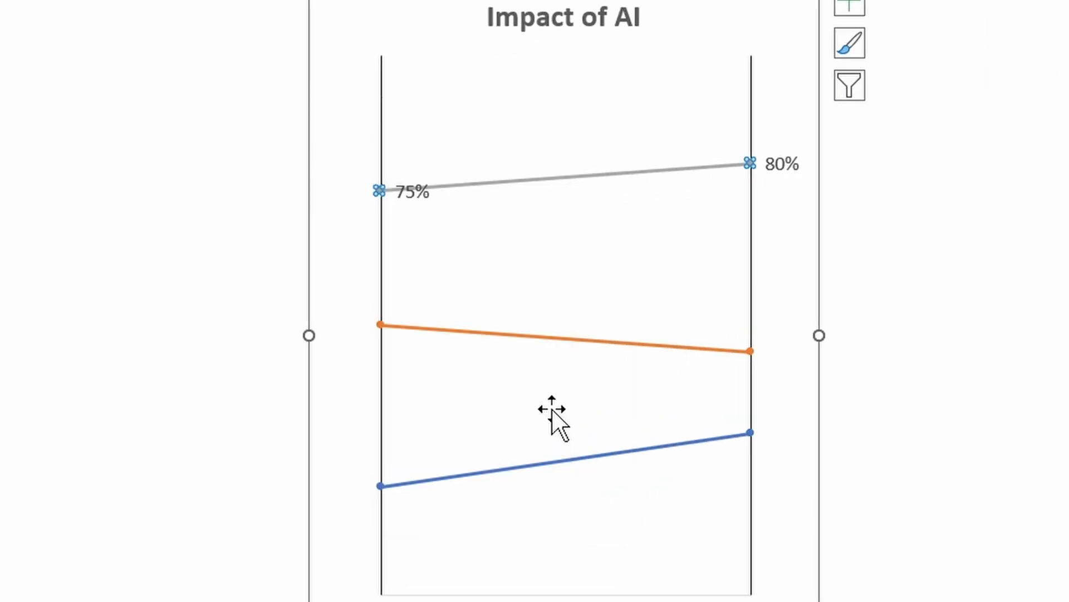
right_click(383, 325)
left_click(509, 536)
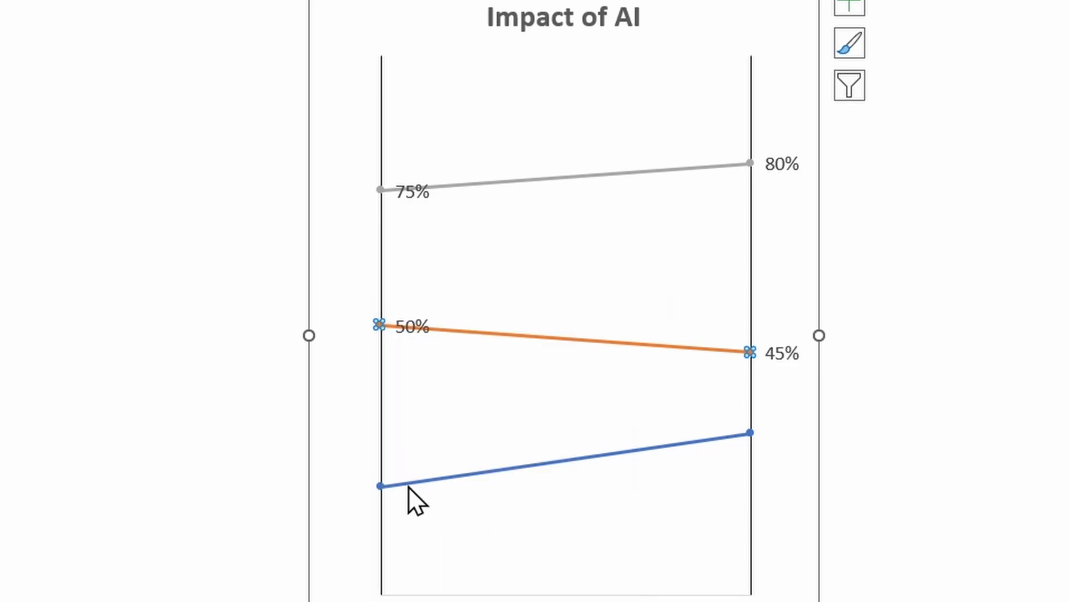
right_click(383, 362)
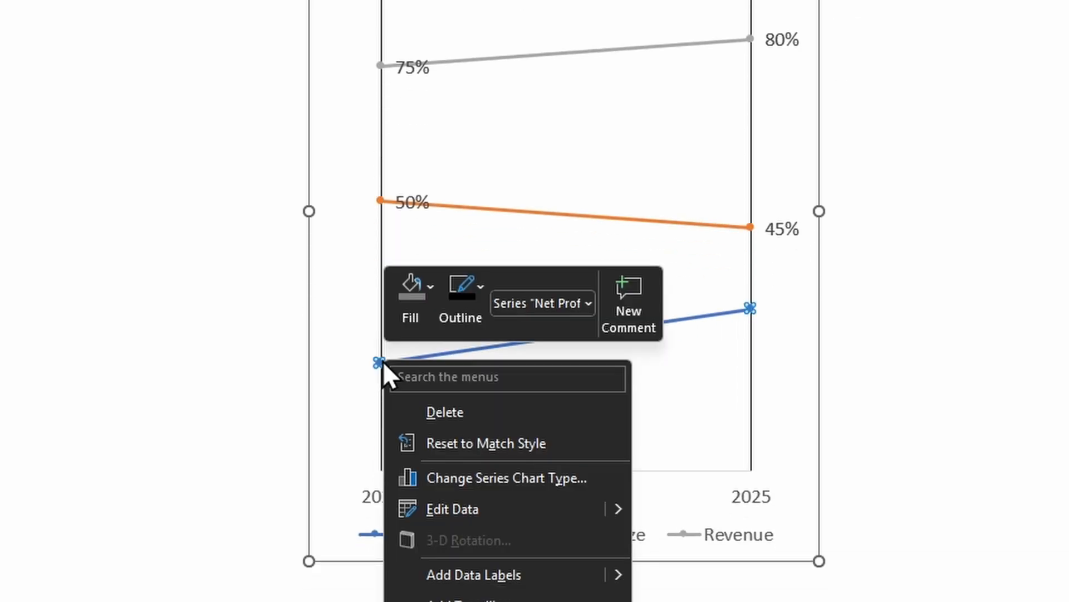
left_click(509, 572)
- Try to move only the 2024 Revenue label by hand to the left of the 2024 line, and undo the move
left_click(410, 89)
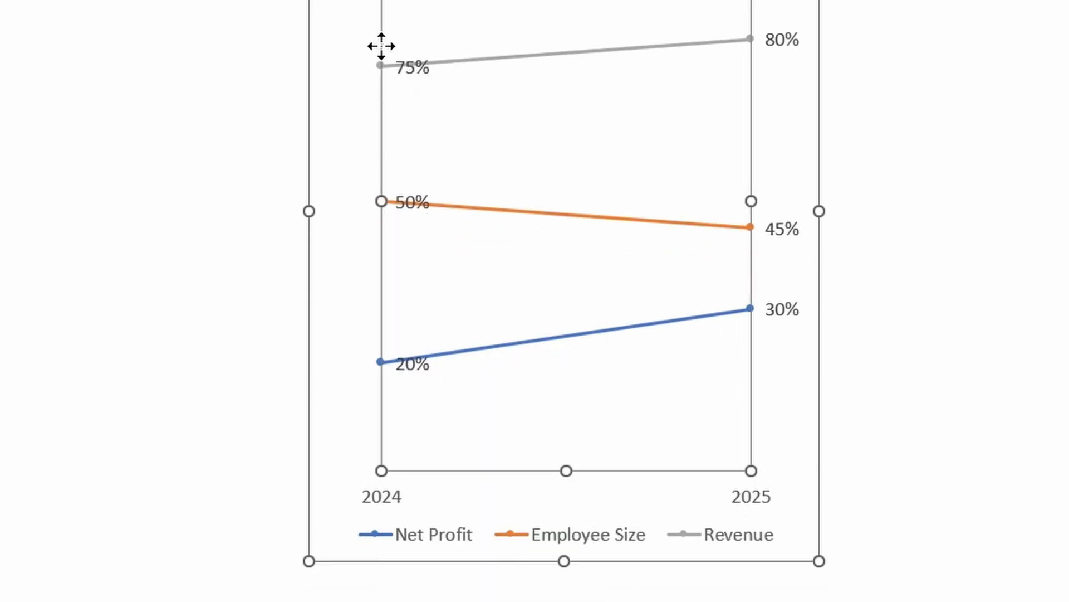
left_click(412, 72)
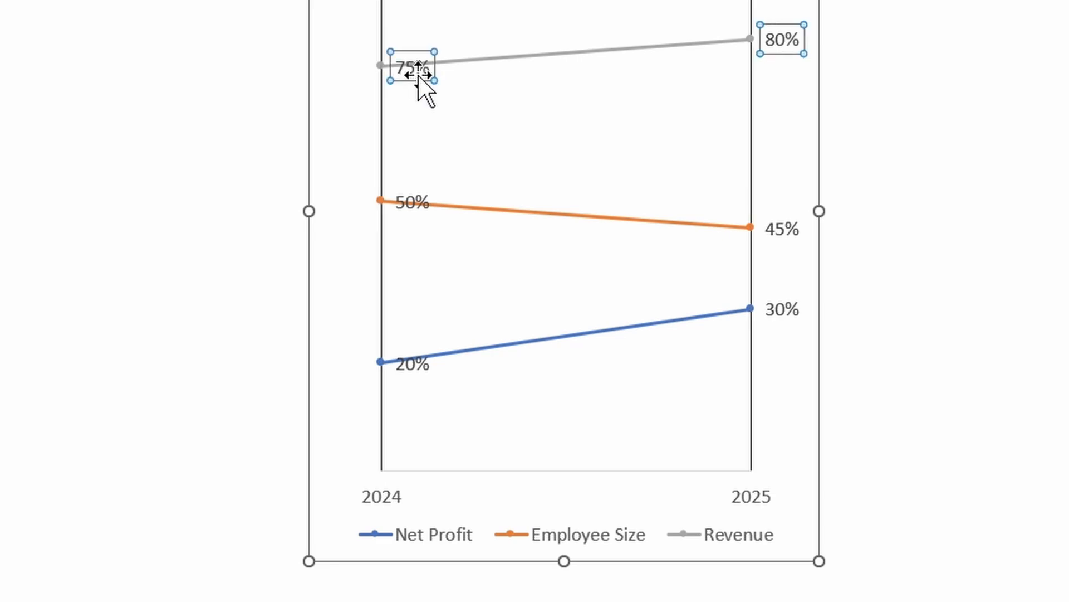
left_click(408, 74)
left_click_drag(407, 74, 360, 76)
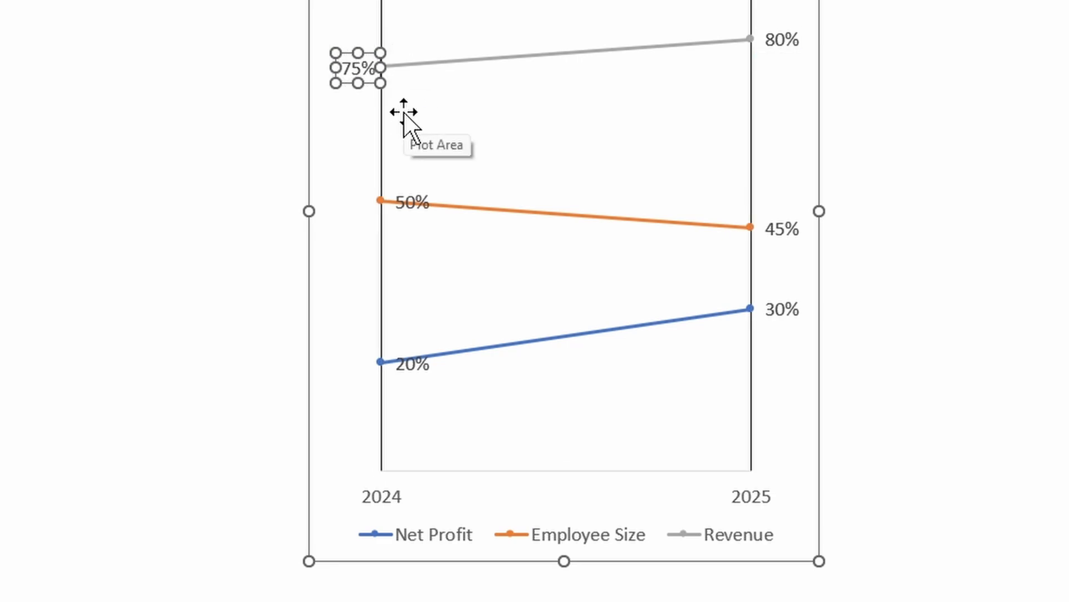
key("ctrl+z")
- Set the label position of the 2024 data labels of Revenue, Employee Size and Net Profit to Left
double_click(570, 127)
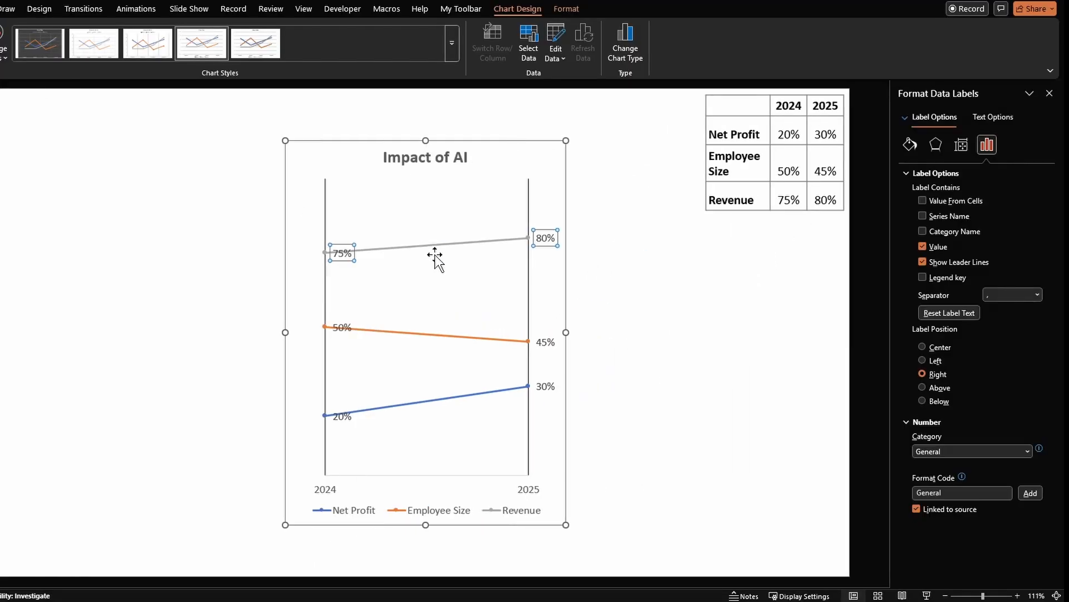
left_click(343, 257)
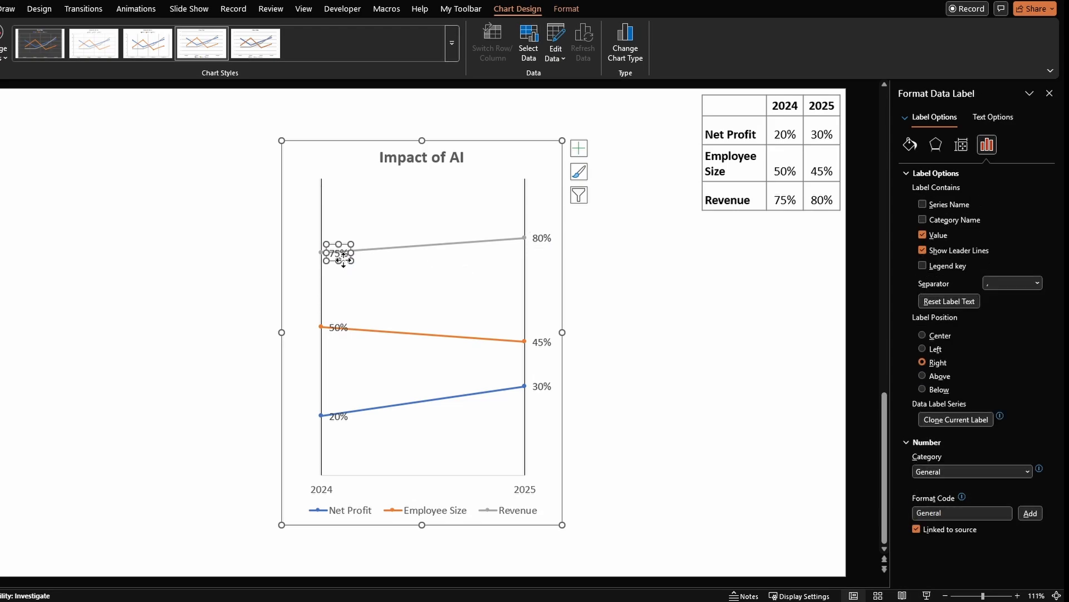
left_click(936, 348)
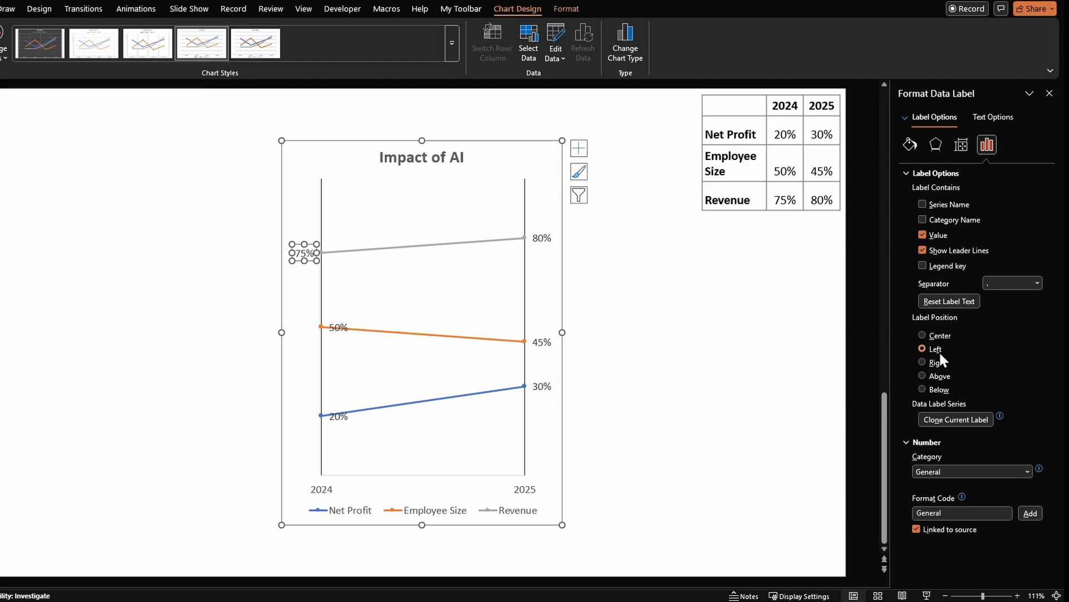
left_click(339, 327)
left_click(341, 329)
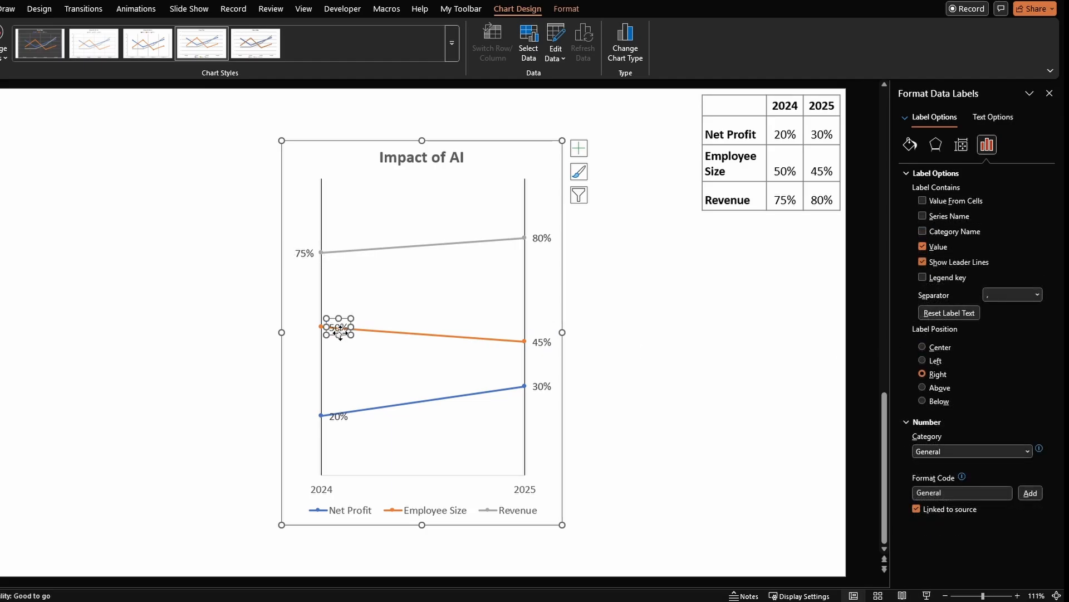
left_click(934, 347)
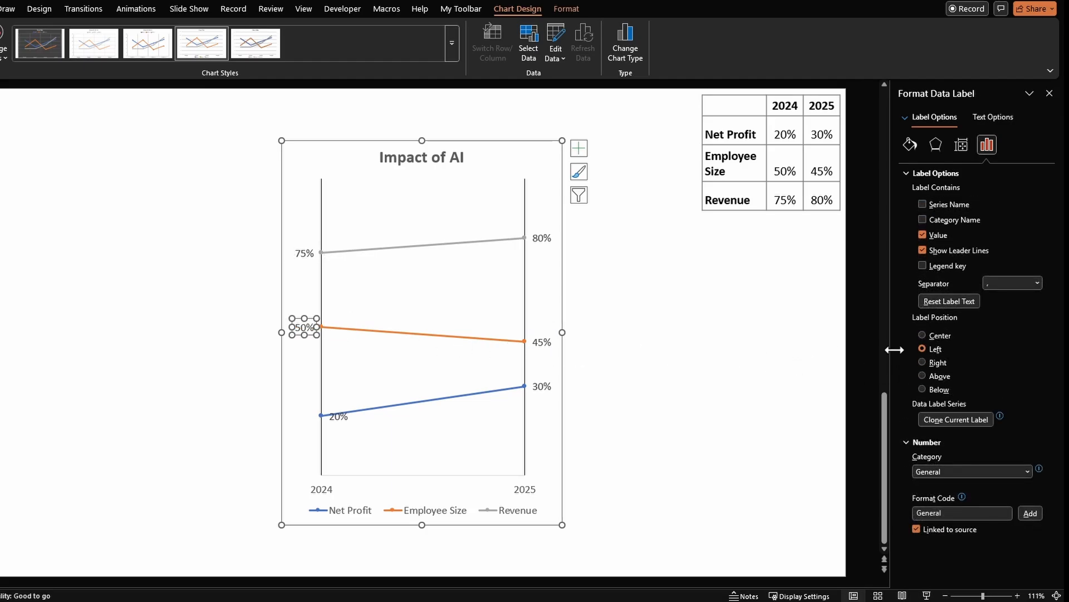
left_click(337, 418)
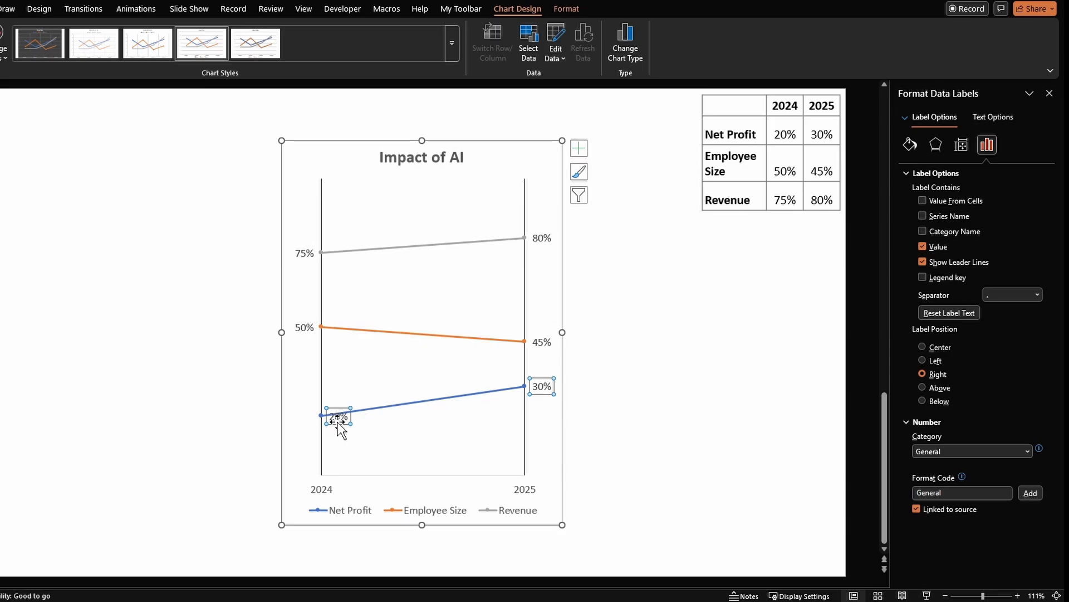
left_click(337, 422)
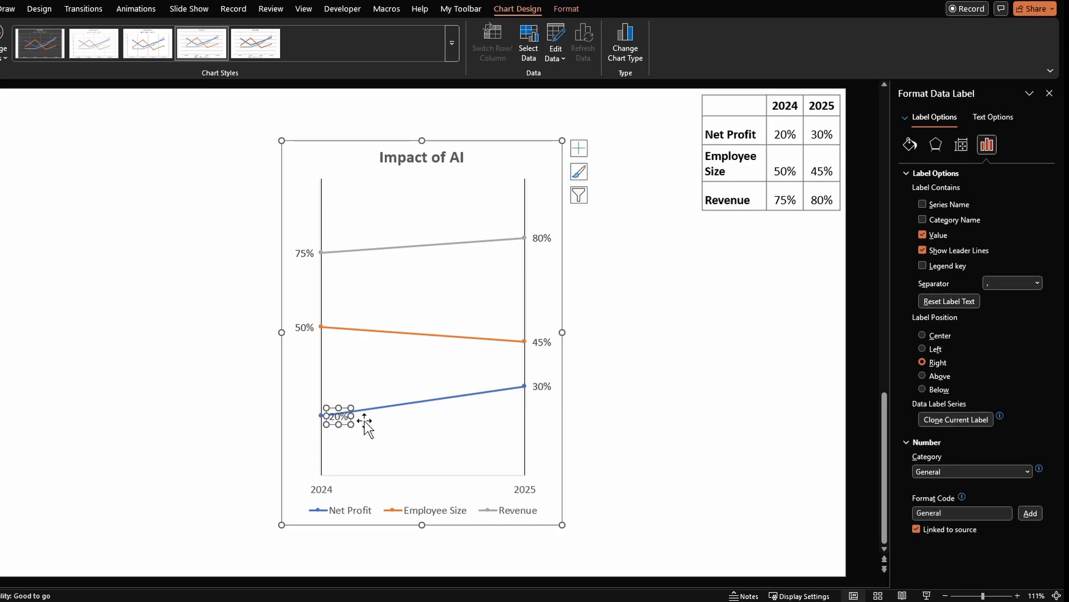
left_click(935, 348)
- Paste the text labels Revenue, Employee Size and Net Profit to the left of the matching 2024 percentages
left_click(630, 355)
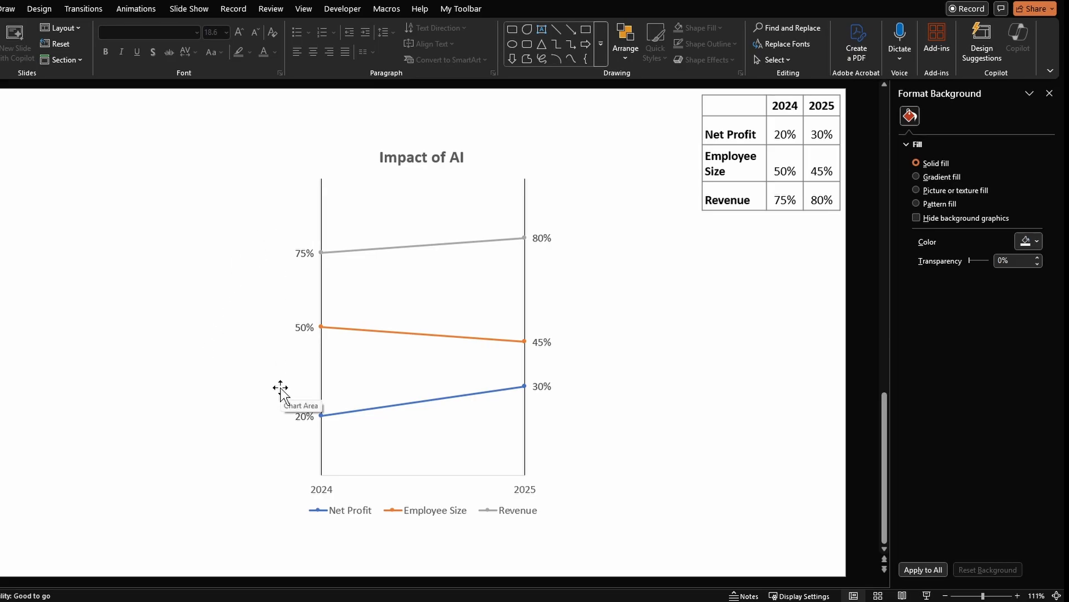
key("ctrl+v")
left_click(633, 346)
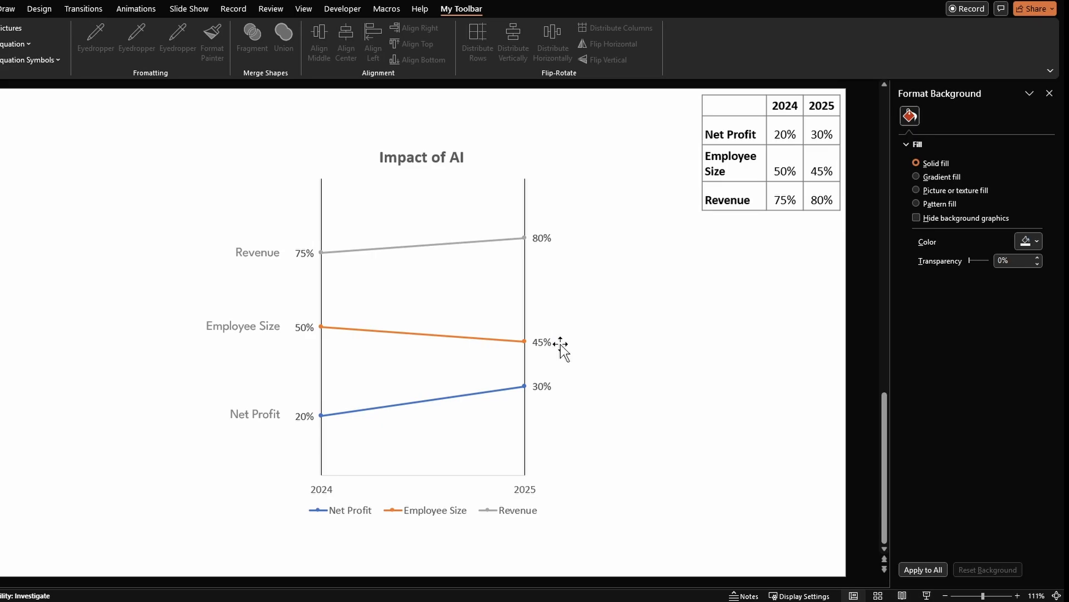
- Set the Revenue line's markers to the built-in type with a size of 10
left_click(322, 253)
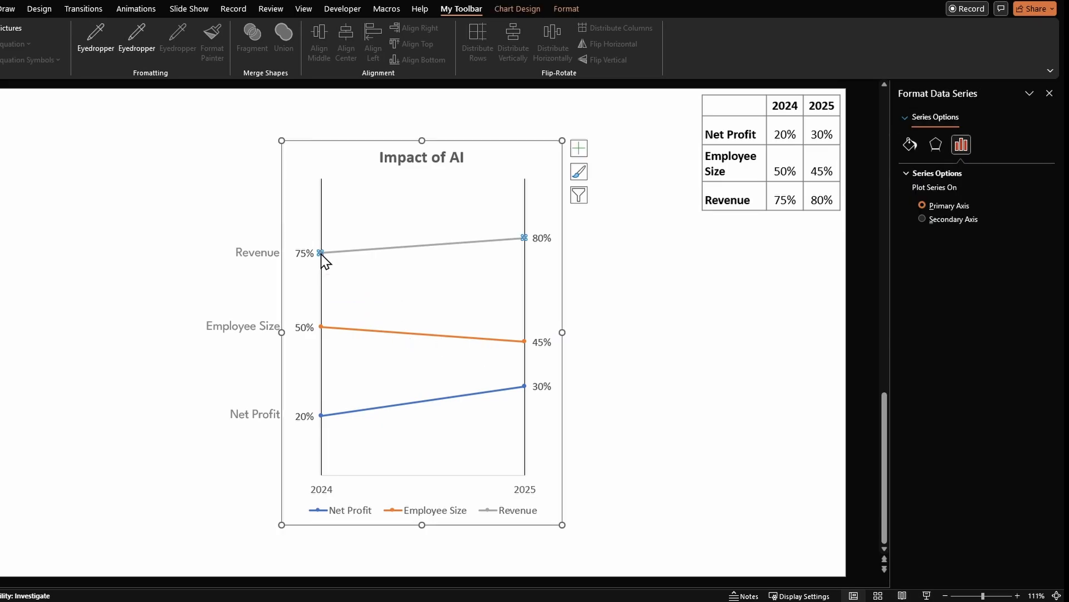
left_click(912, 145)
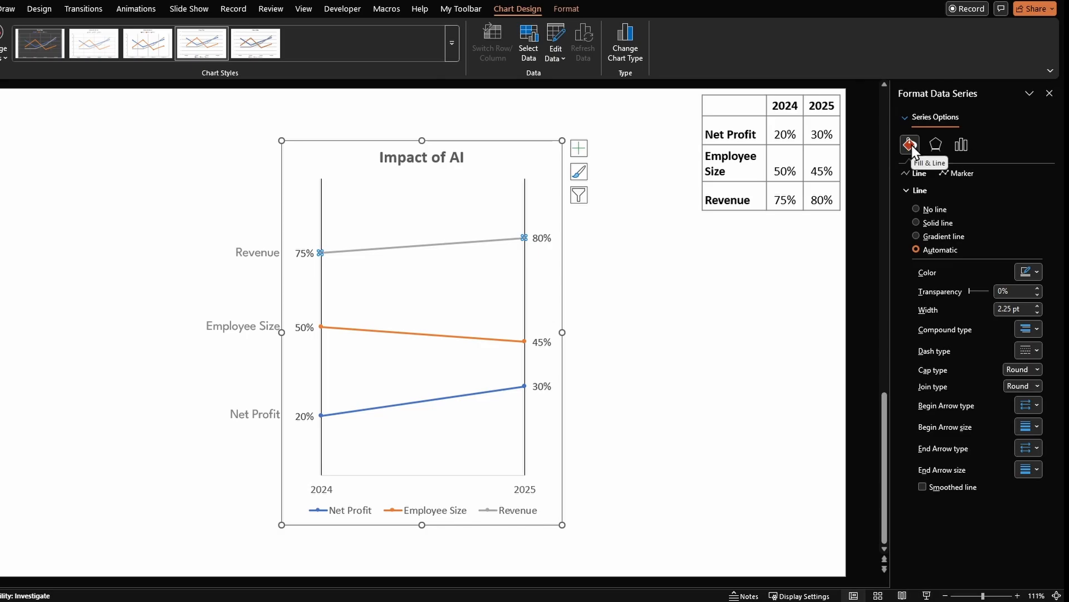
left_click(966, 172)
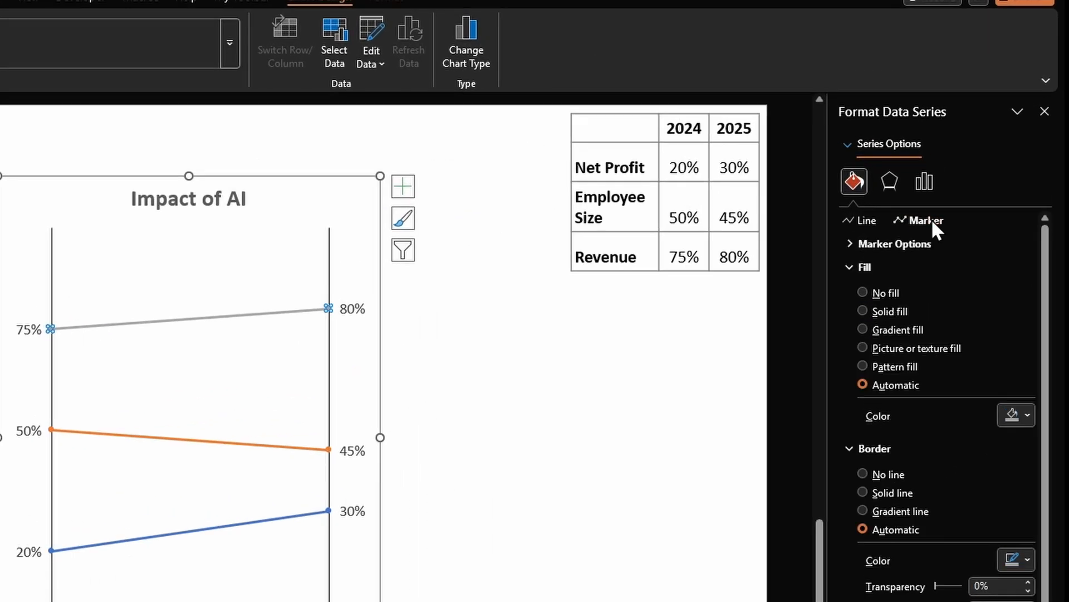
left_click(864, 243)
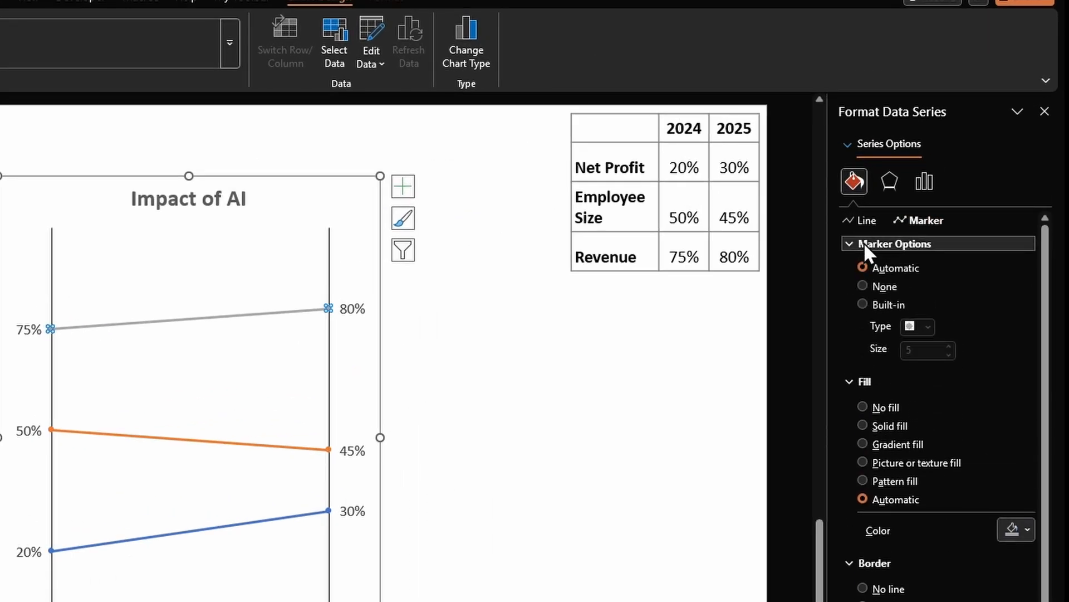
left_click(893, 303)
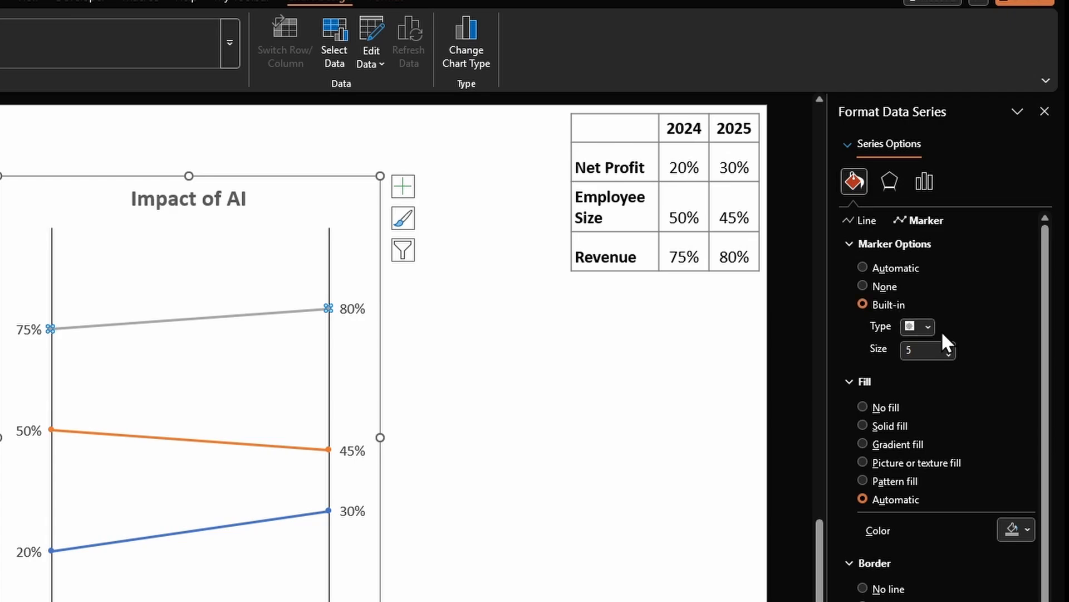
left_click(889, 347)
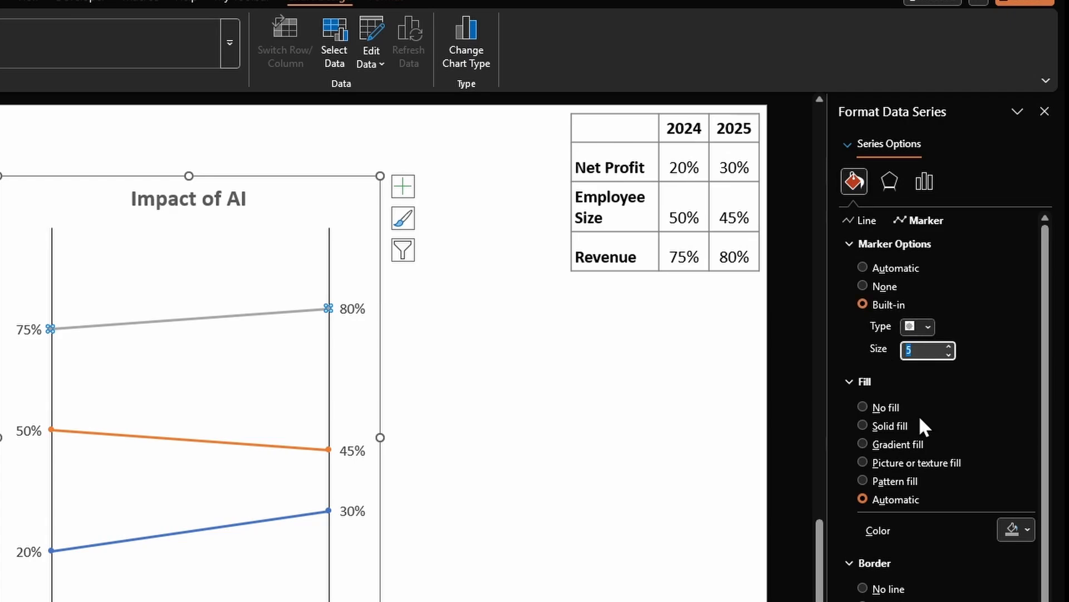
type("10")
key("Tab")
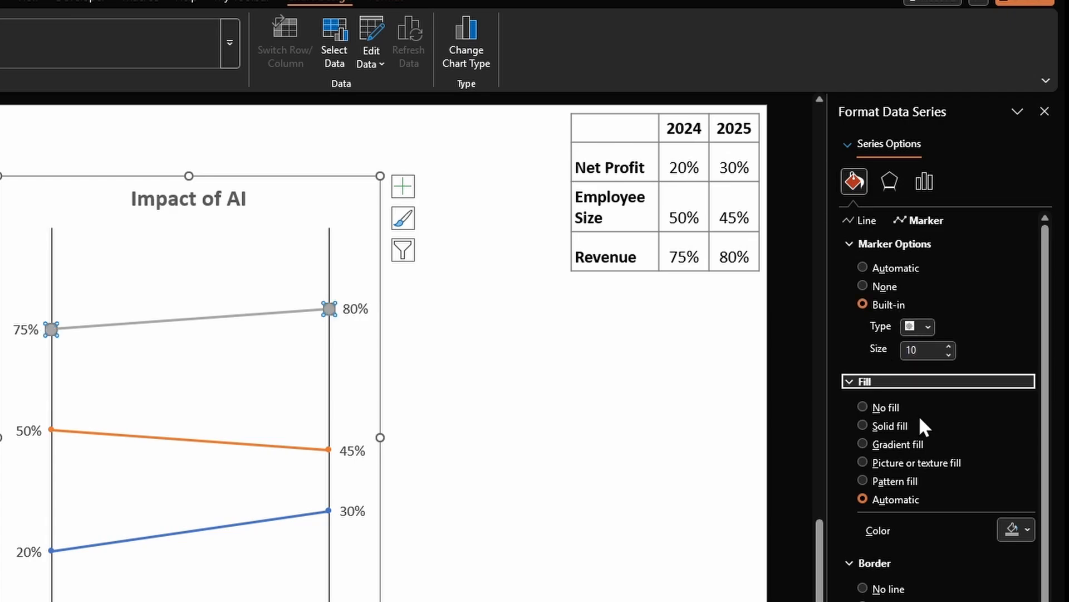
left_click(87, 350)
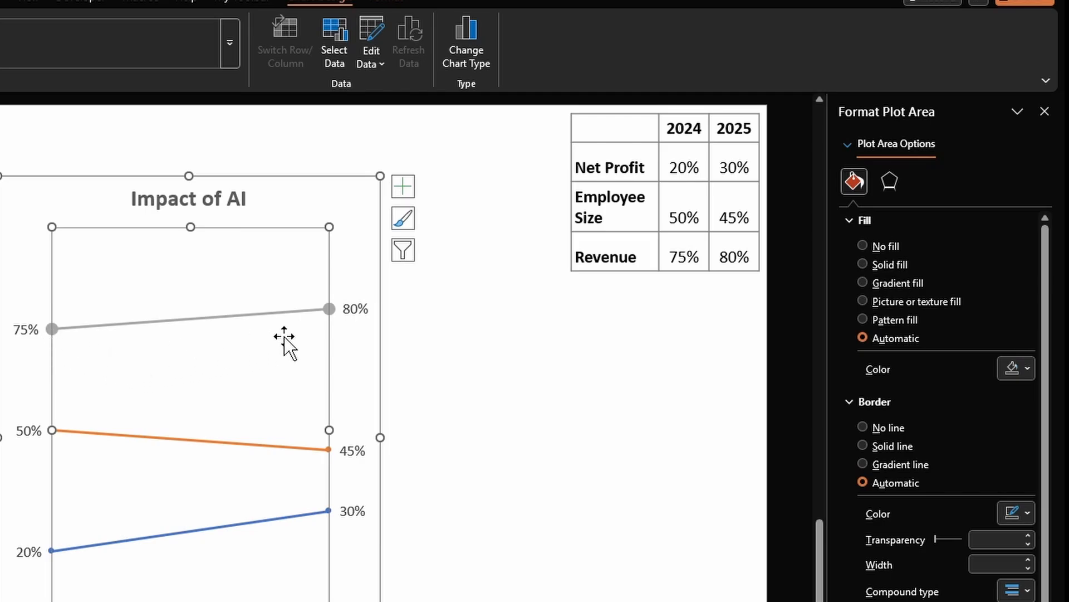
- Change the Revenue line's marker type to a diamond and deselect the chart
left_click(329, 309)
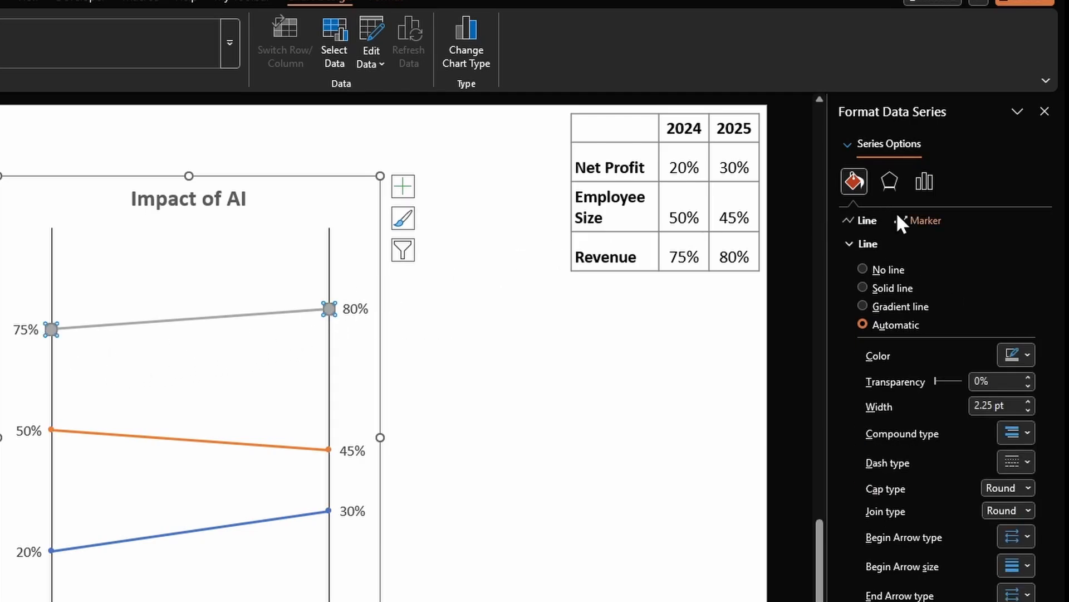
left_click(918, 220)
left_click(885, 244)
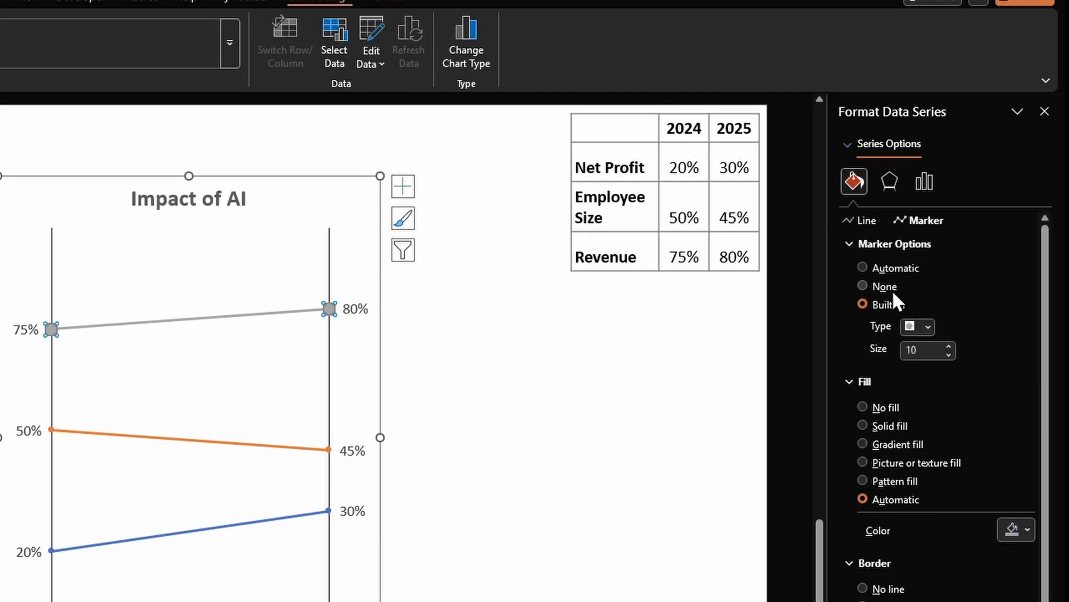
left_click(928, 327)
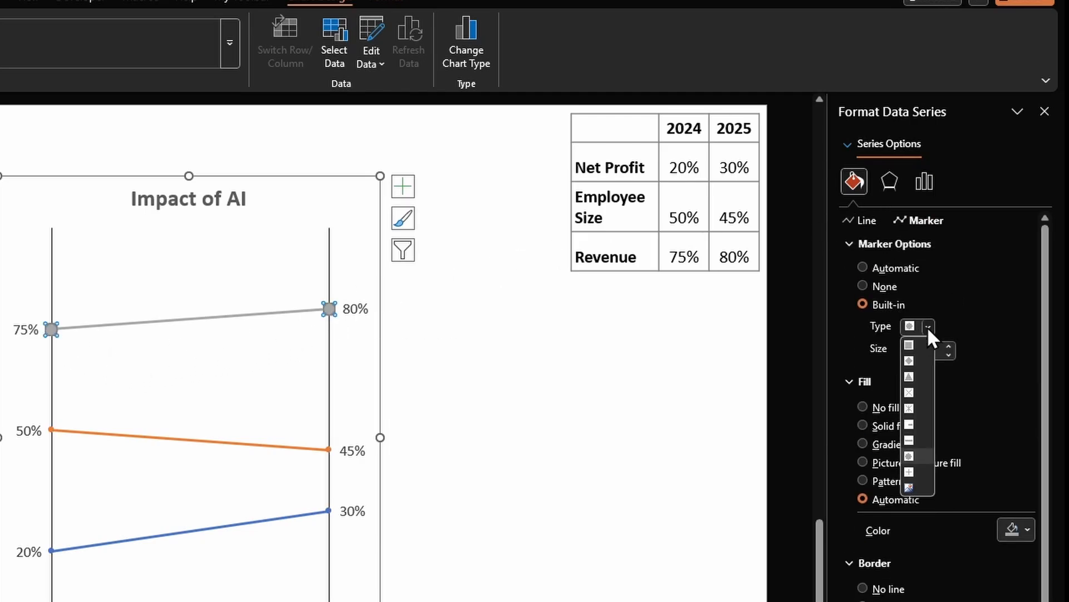
left_click(910, 360)
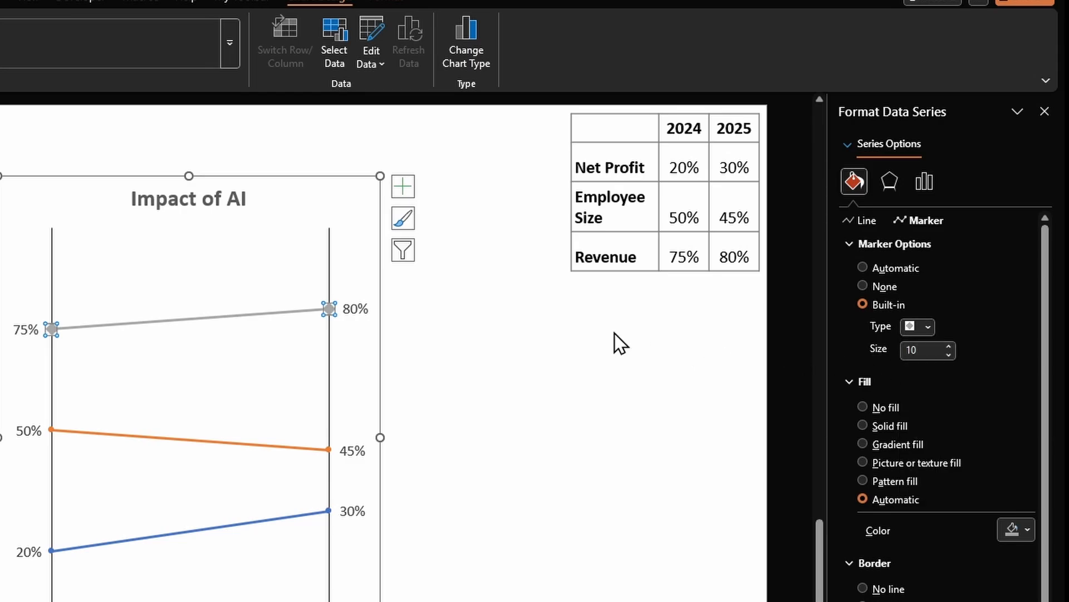
left_click(361, 341)
left_click(405, 362)
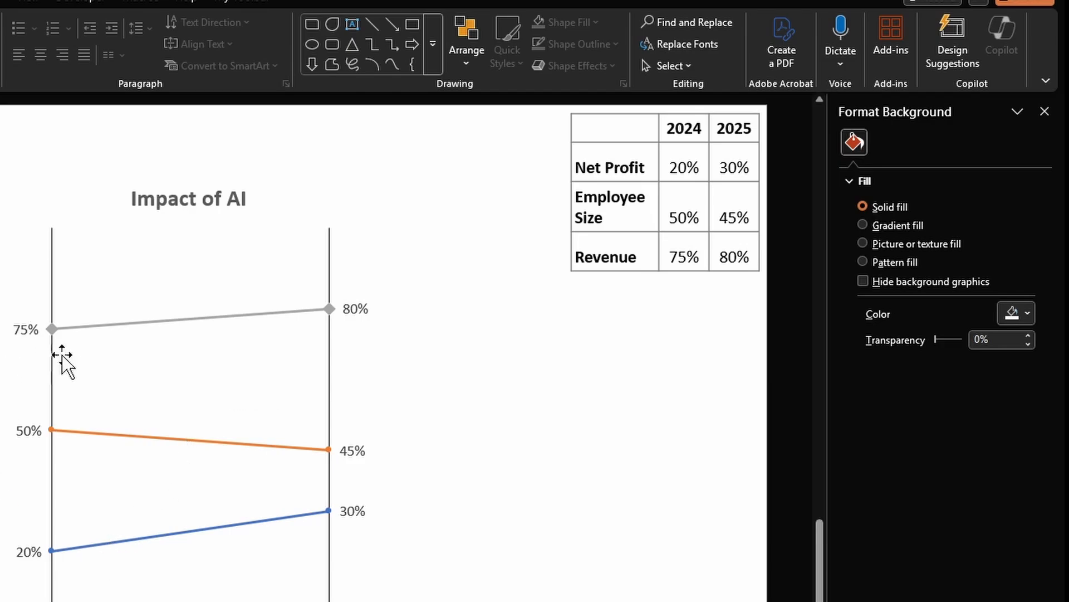
- Open the chart's data in an enlarged data window and enter Sales as a new row label in cell A5
right_click(211, 385)
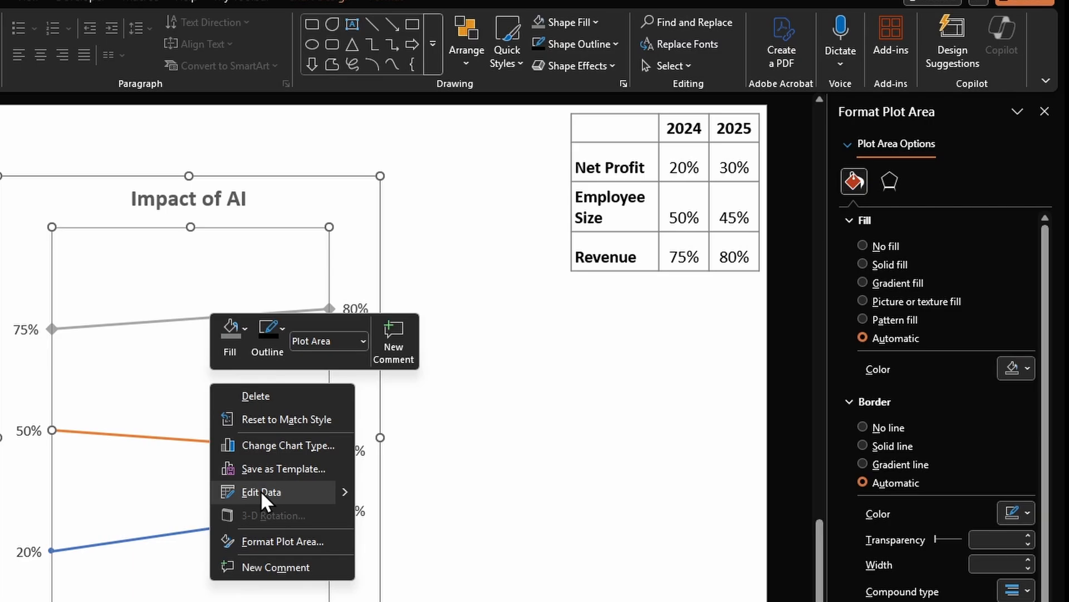
left_click(260, 490)
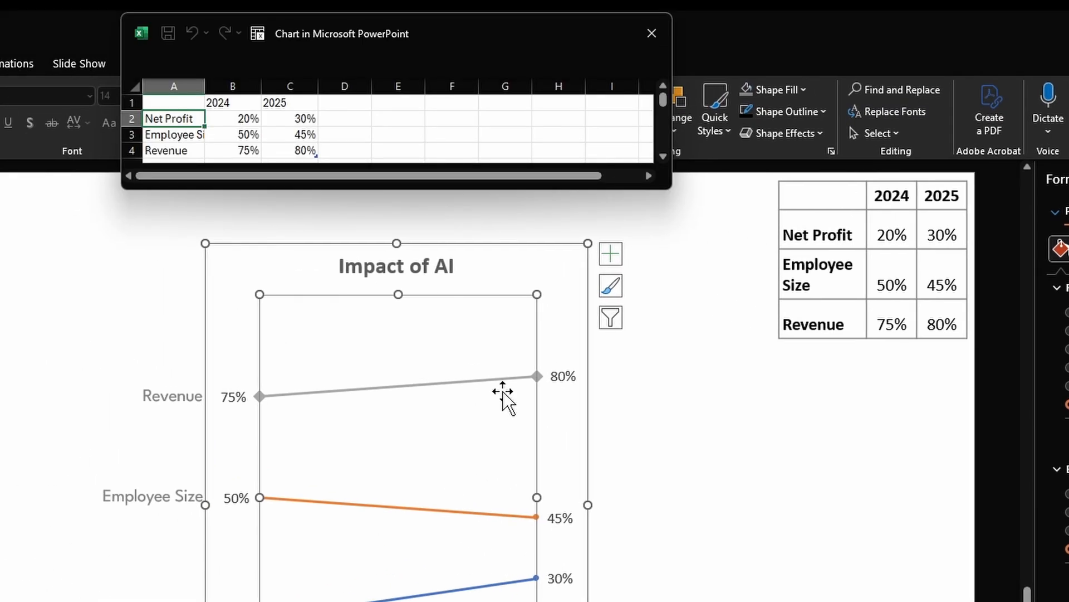
left_click_drag(672, 190, 686, 292)
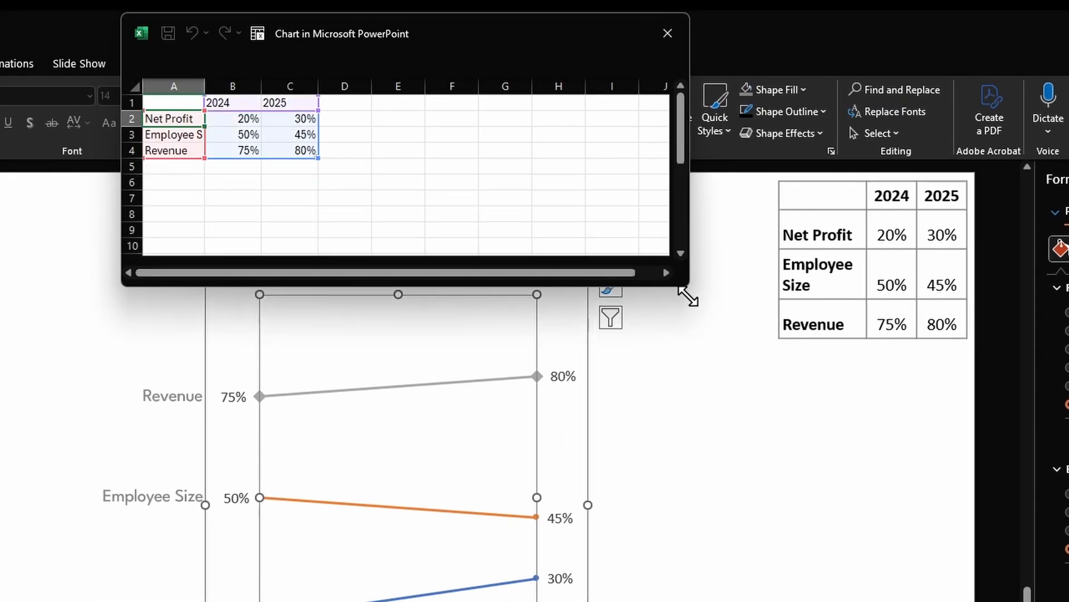
left_click(161, 168)
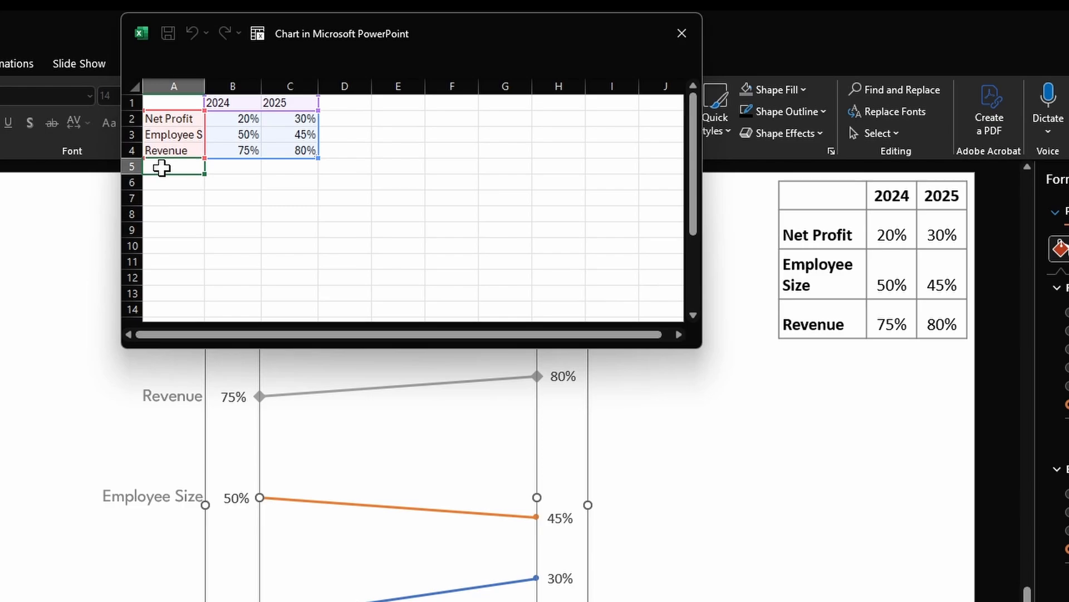
type("Sale")
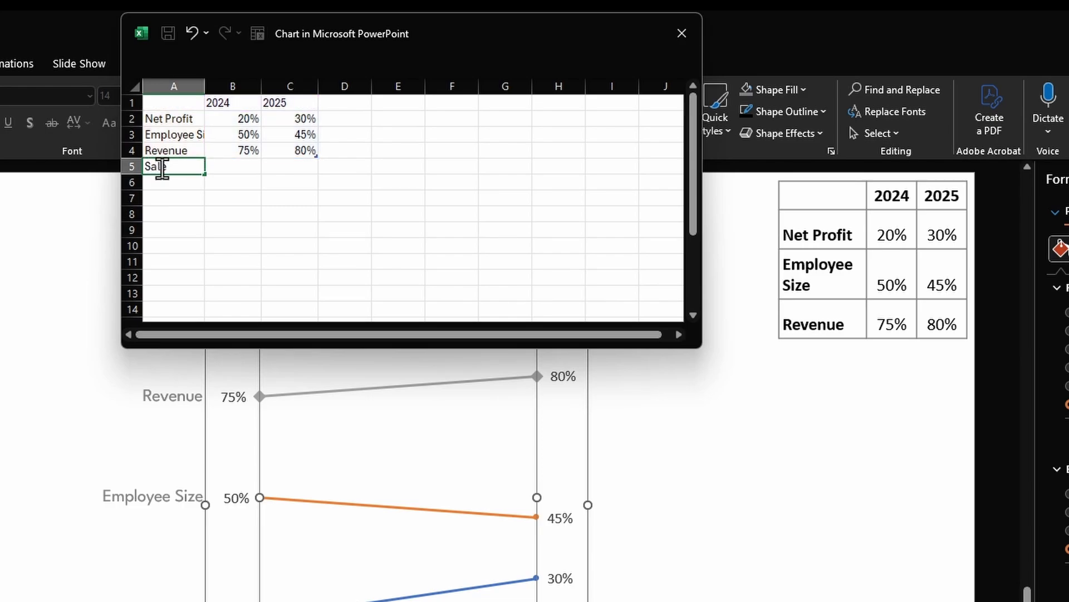
type("s")
key("Tab")
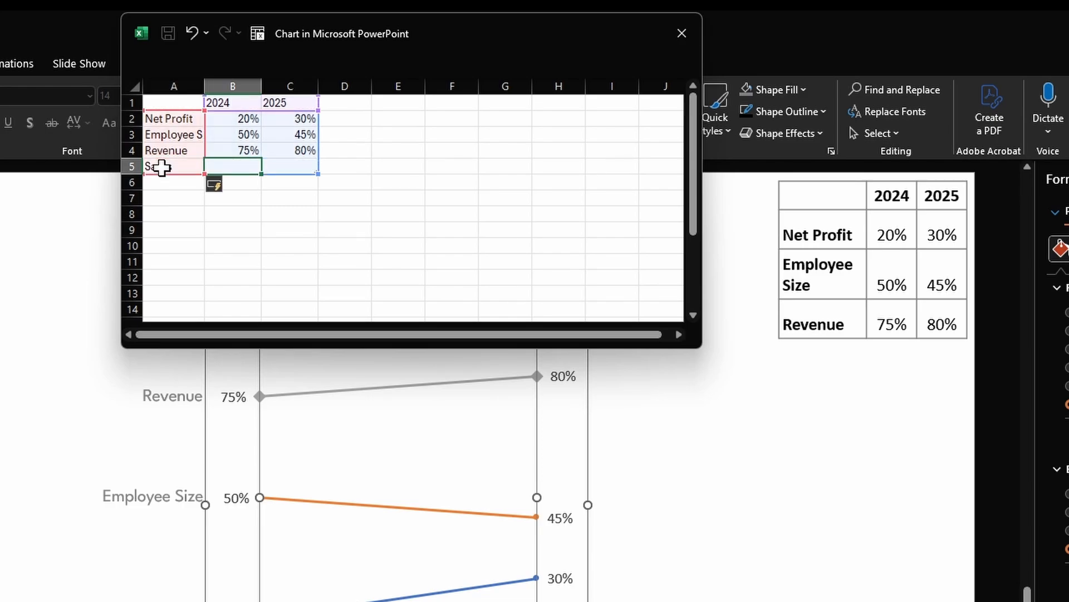
- Enter 50% for 2024 and 55% for 2025 in the Sales row, and remove the chart's legend
type("50")
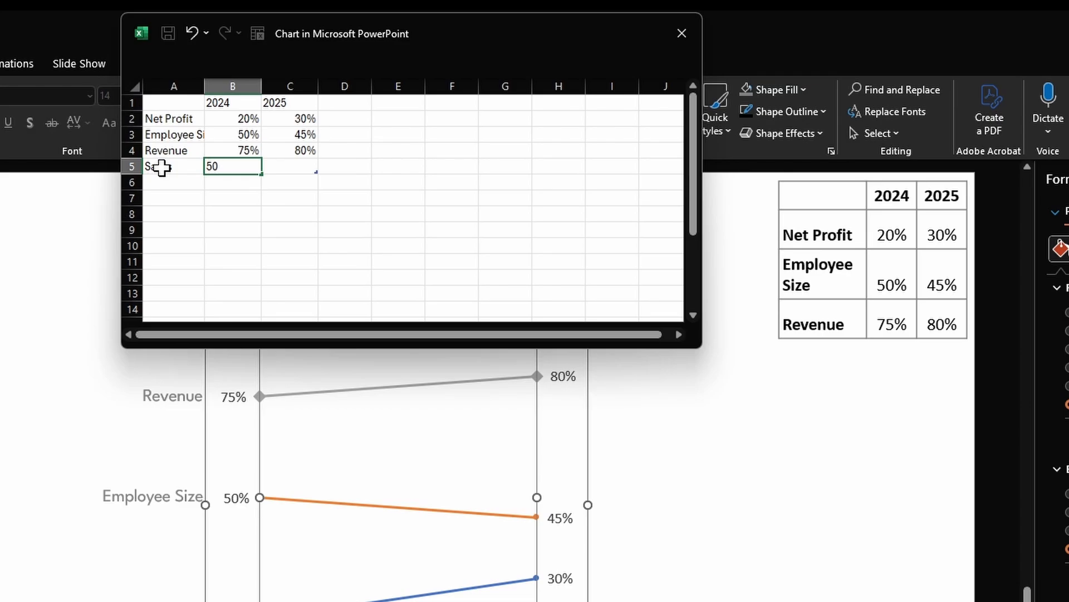
type("%")
key("Tab")
type("5")
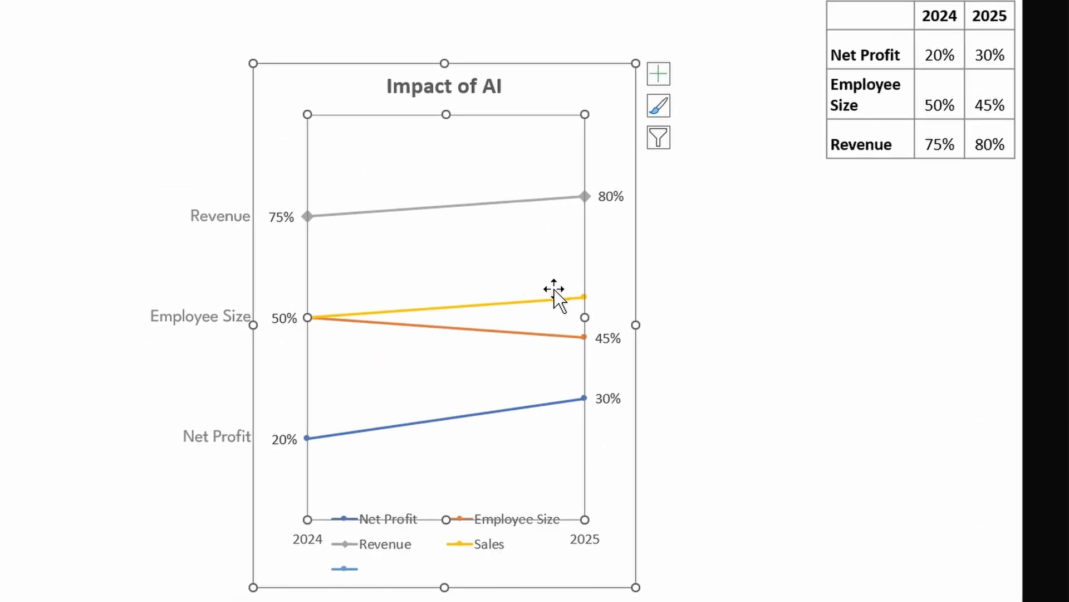
left_click(482, 555)
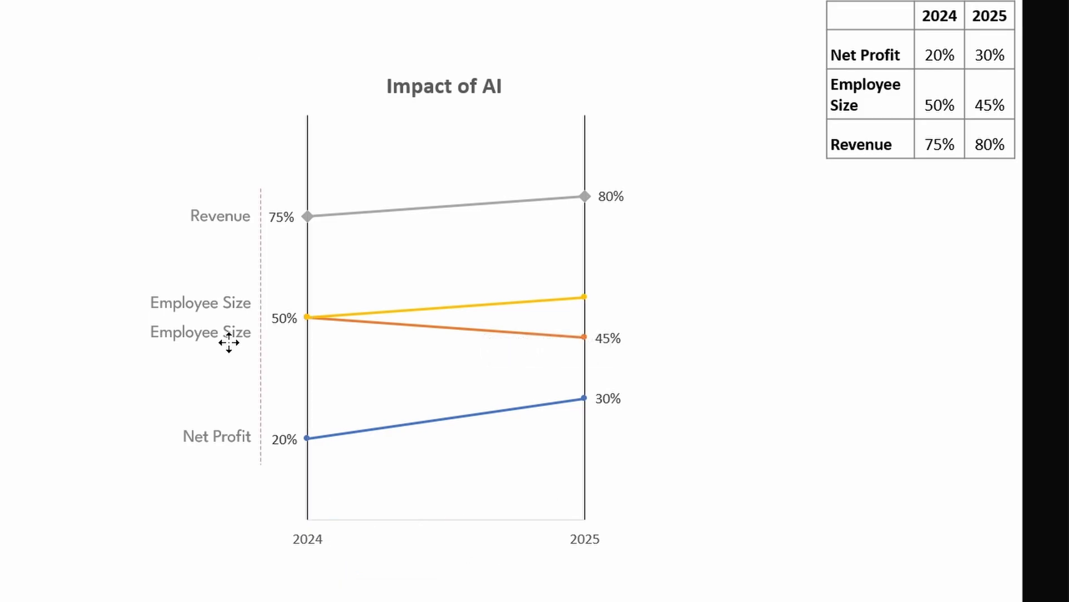
- Replace the text of the upper duplicate Employee Size label beside the 2024 axis with Sales and deselect it
left_click(219, 302)
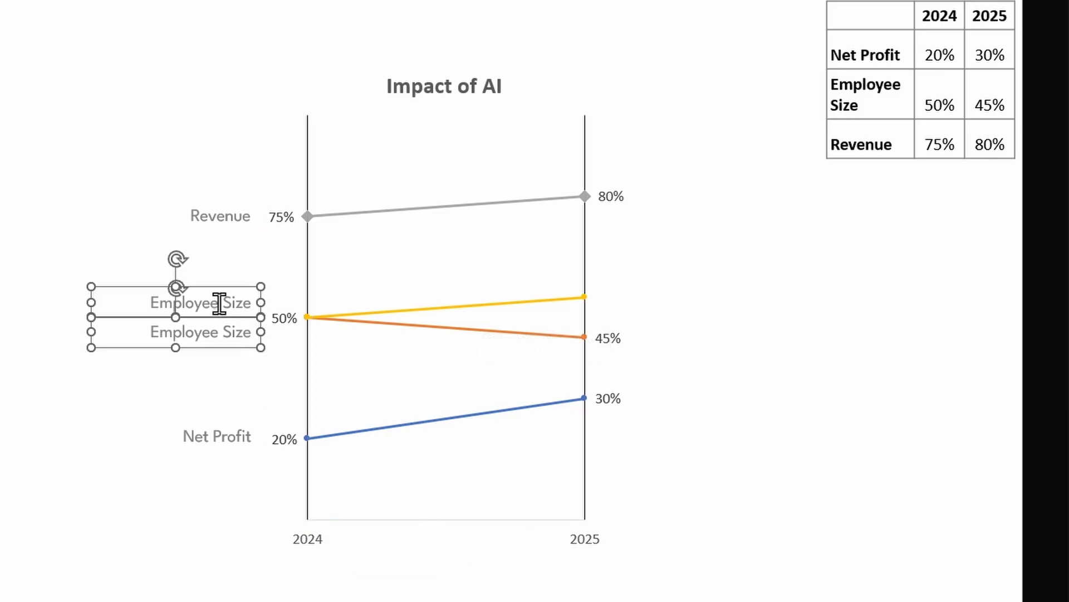
key("ctrl+a")
type("Sal")
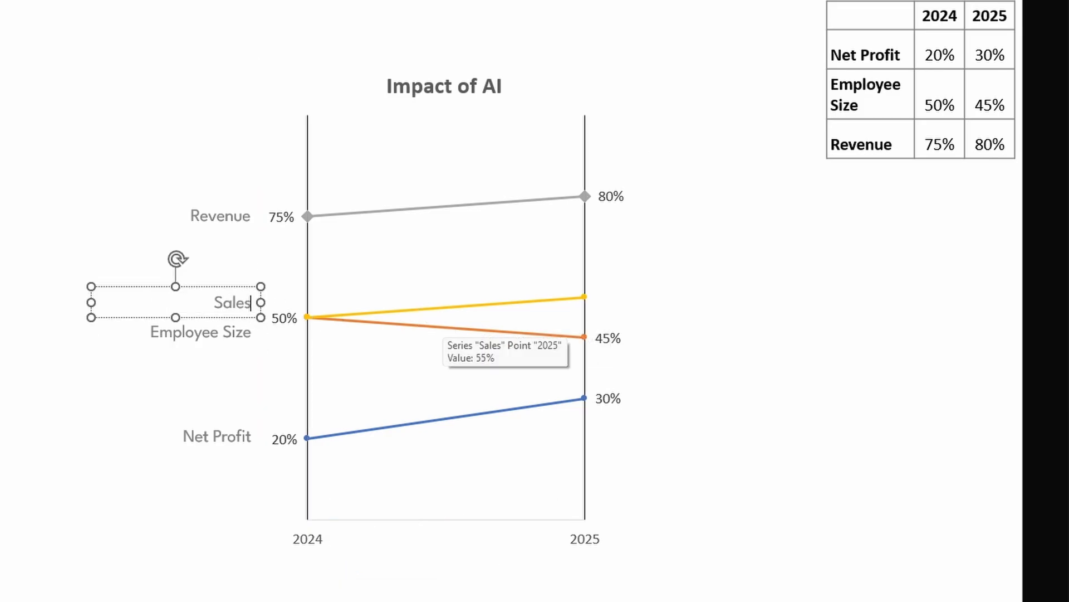
type("es")
left_click(760, 360)
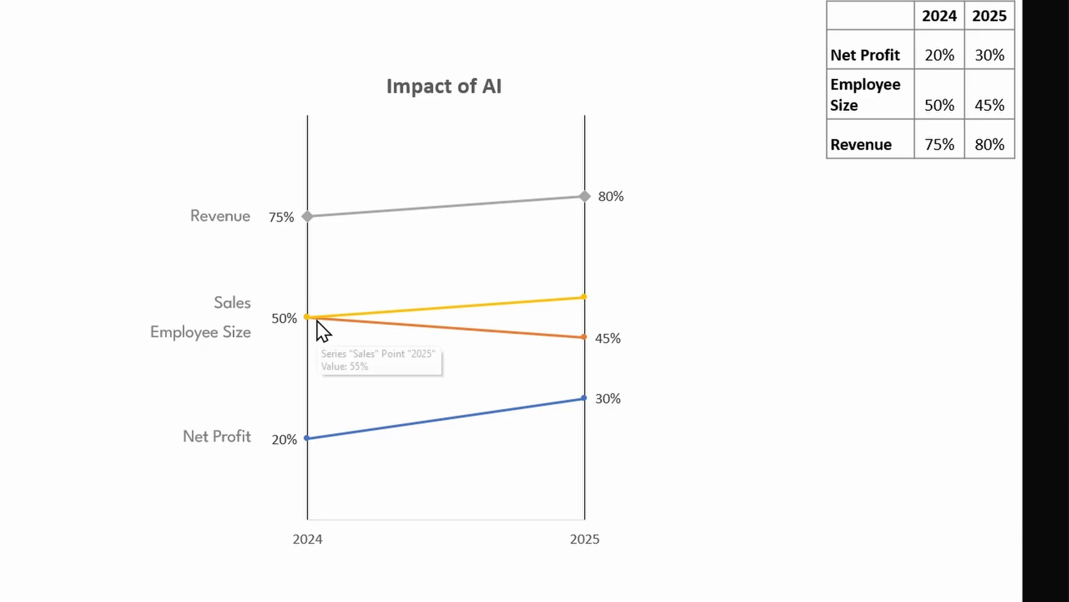
- Copy the four category labels from the 2024 side to beside the matching 2025 line ends
left_click_drag(32, 124, 279, 529)
left_click_drag(234, 450, 747, 460)
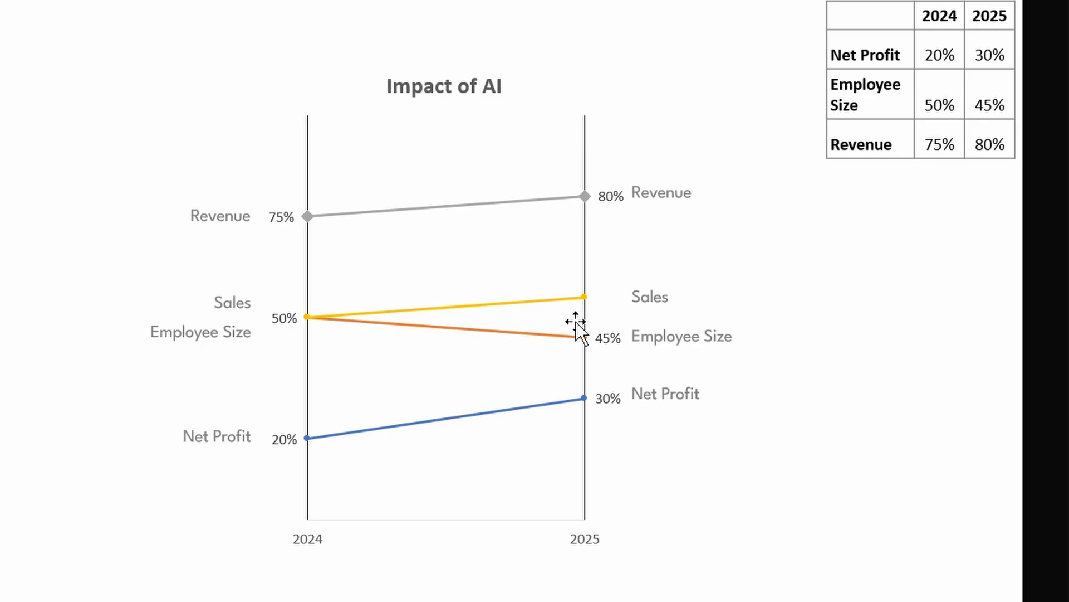
- Add data labels to the Sales line and select only its 2024 label
right_click(584, 297)
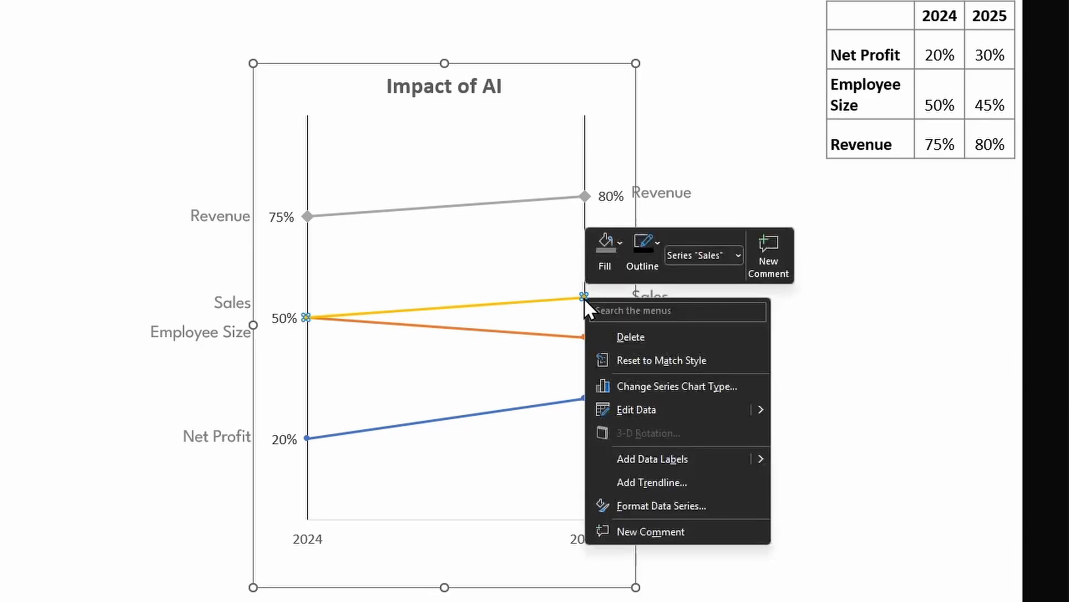
left_click(651, 454)
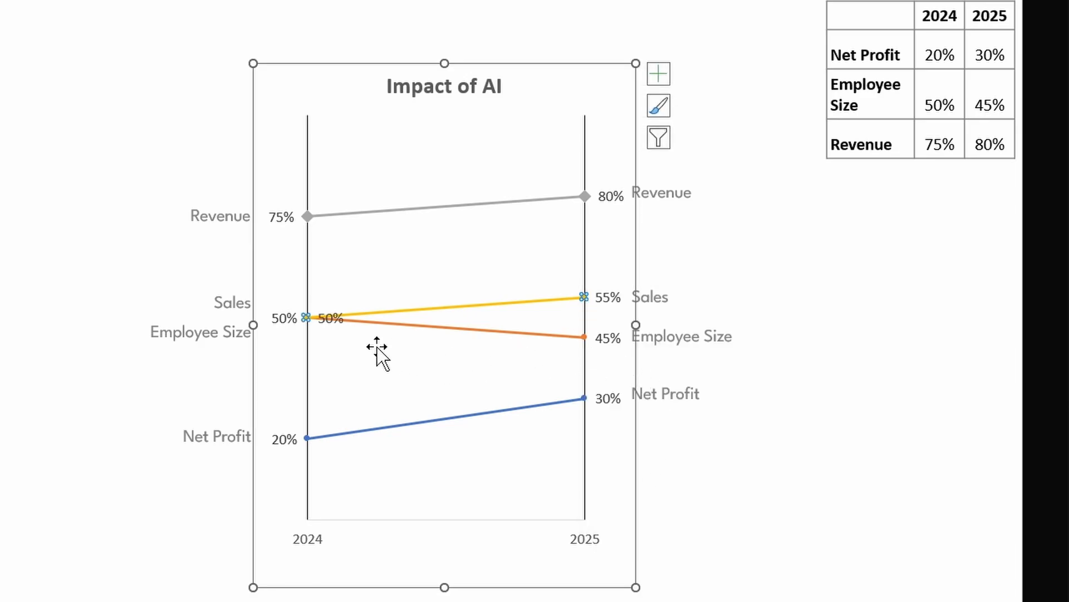
left_click(336, 308)
left_click(336, 305)
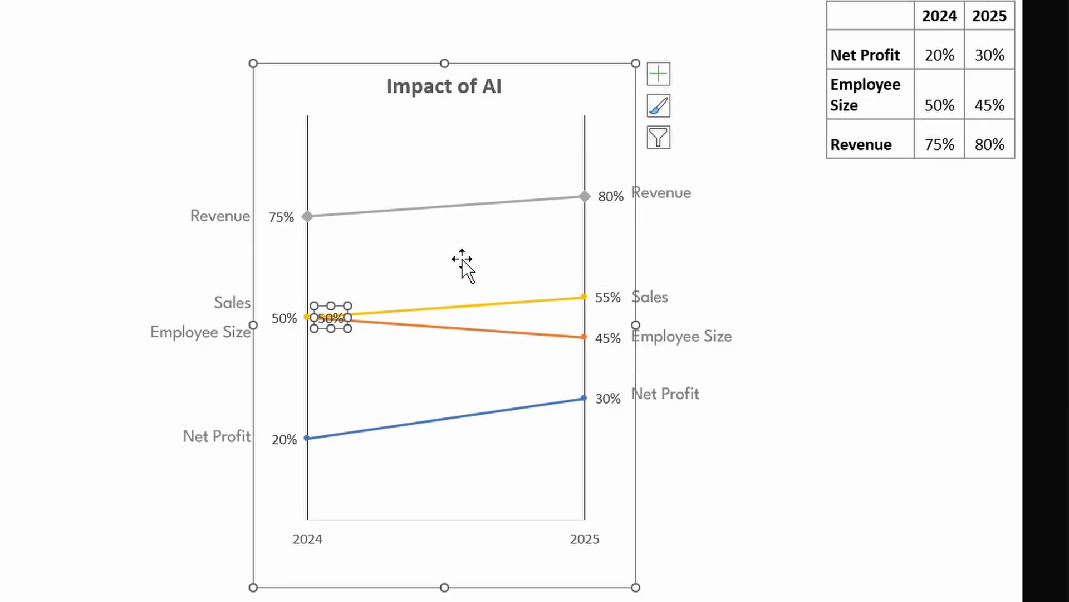